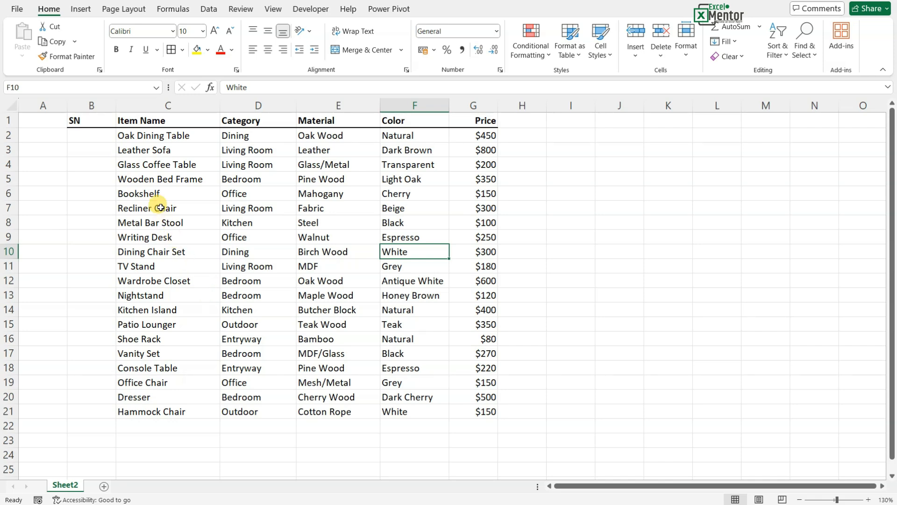
Enter 1 in B2 and 2 in B3, and fill the series down to 25 in B26
click(102, 134)
text(1)
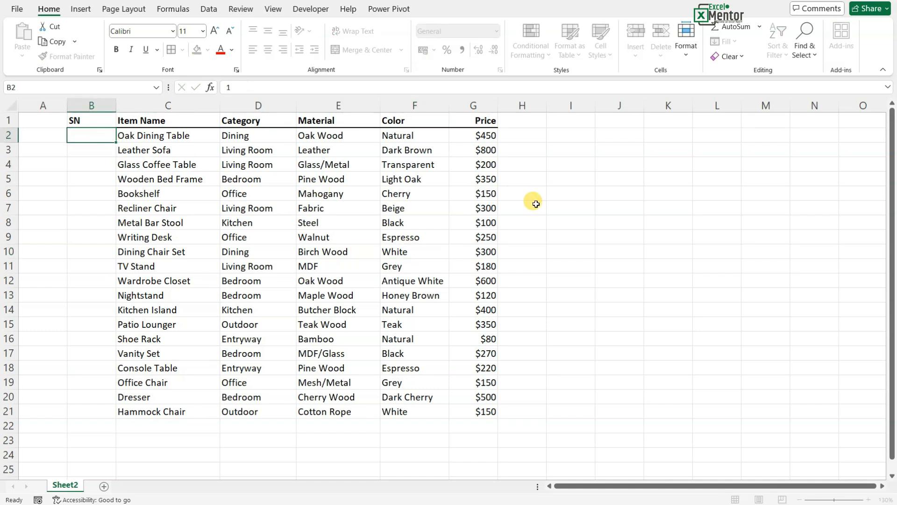
key(Return)
text(2)
key(Return)
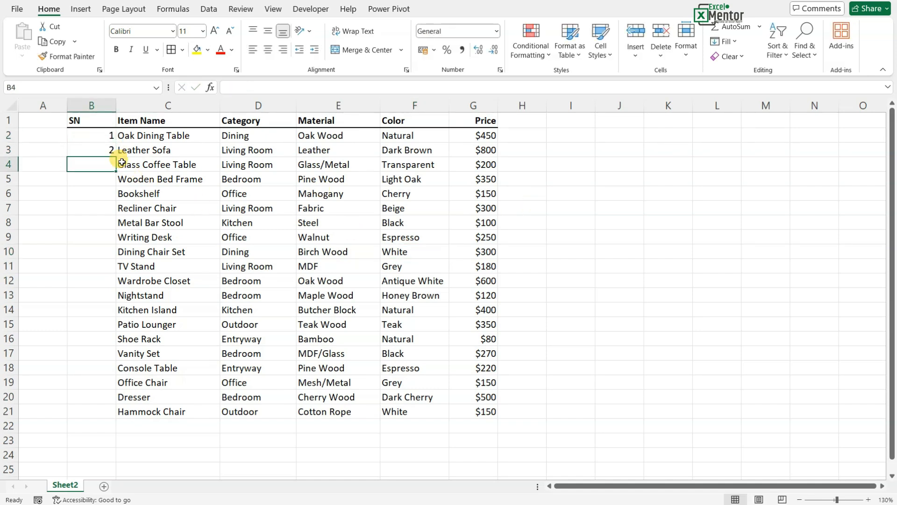
drag(100, 134, 141, 423)
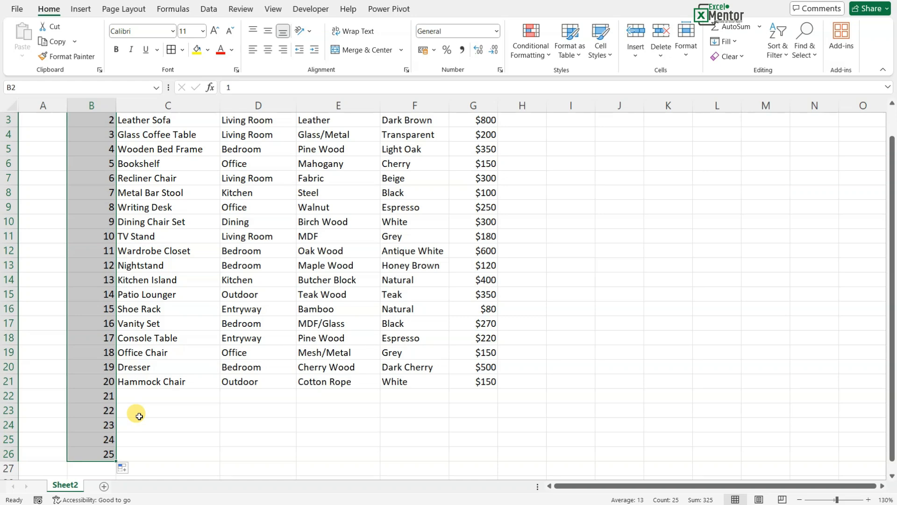
click(177, 398)
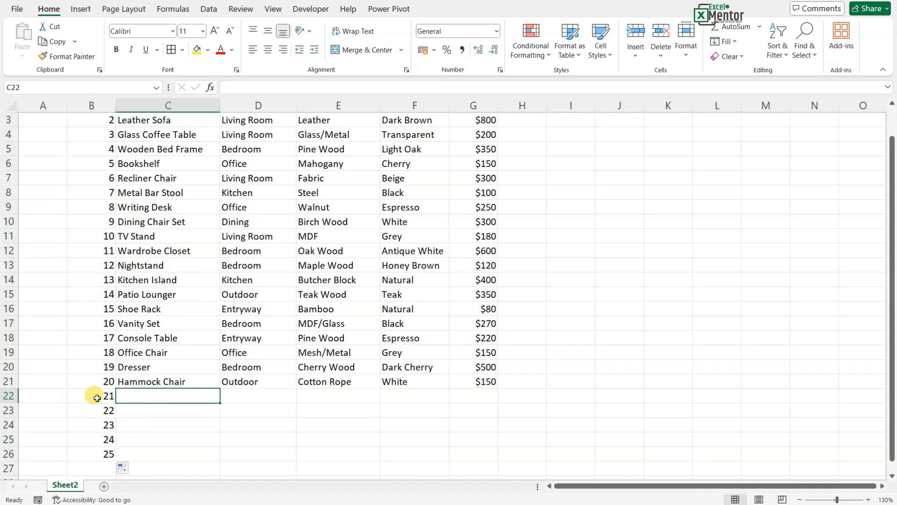
Try extending the serial numbers down to 32 in B33, and return to the series from 1 to 25
scroll(98, 399, down, 2)
drag(101, 357, 116, 472)
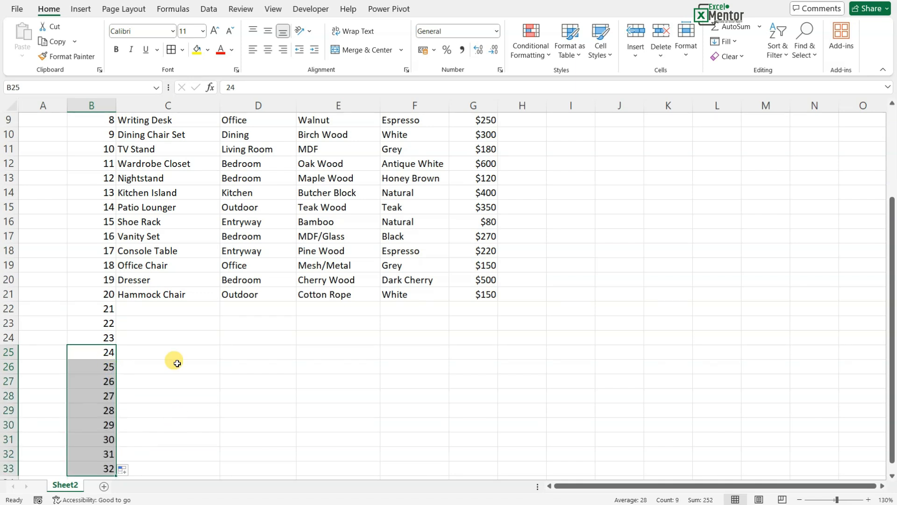
key(ctrl+z)
key(ctrl+z)
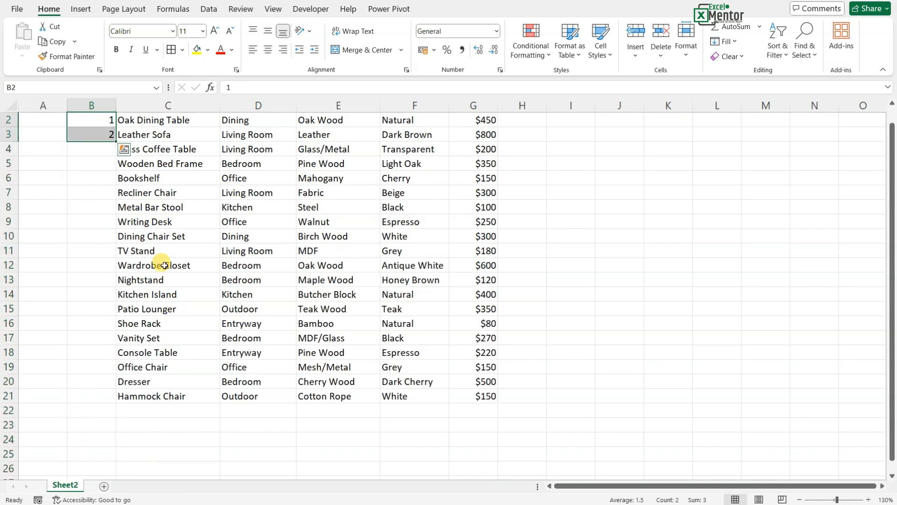
key(ctrl+y)
click(157, 292)
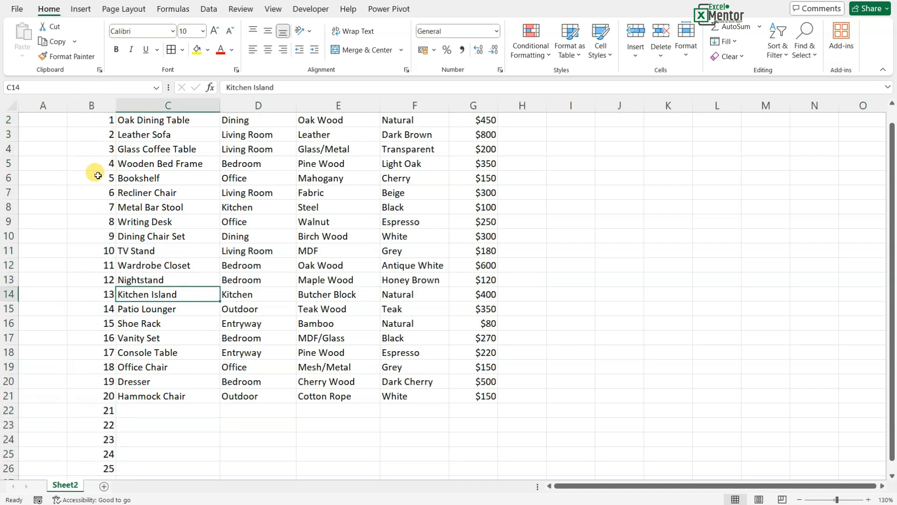
Delete the Bookshelf row and refill the serial numbers consecutively from B3 down to 24 in B25
click(9, 178)
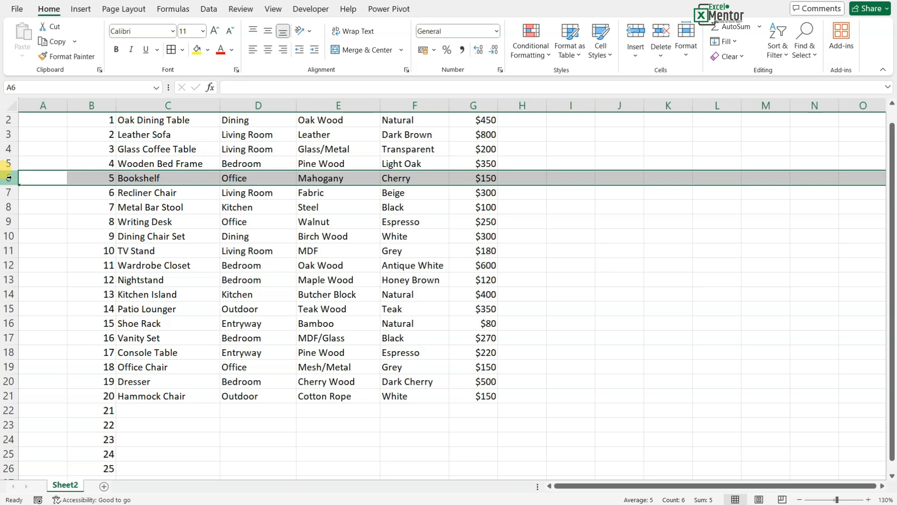
key(ctrl+minus)
click(131, 194)
click(107, 165)
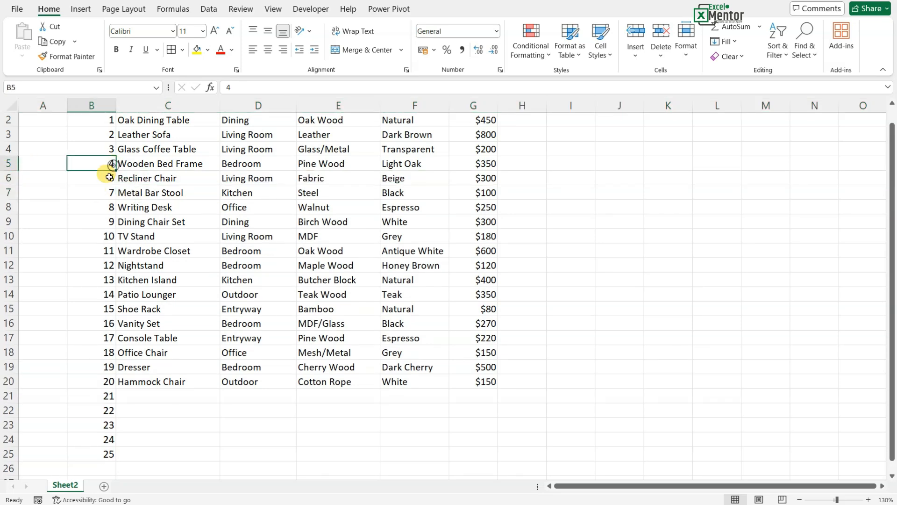
click(108, 178)
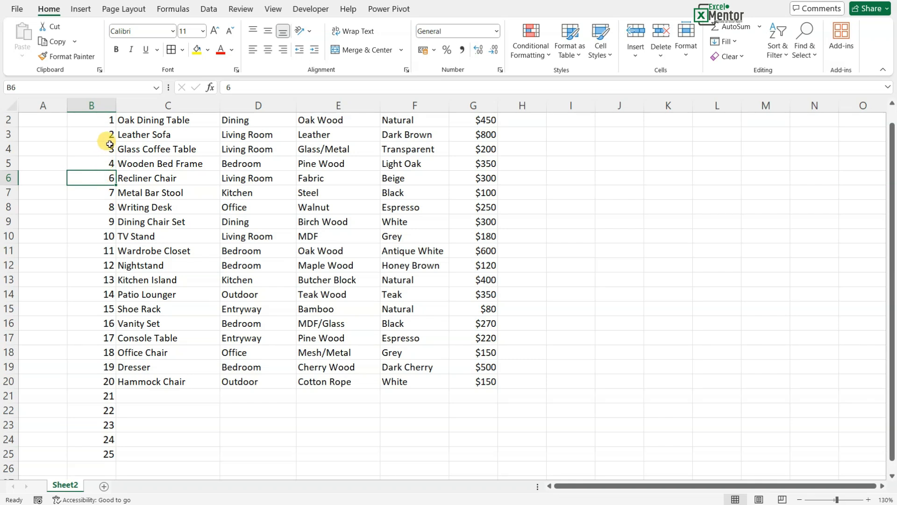
drag(108, 134, 107, 456)
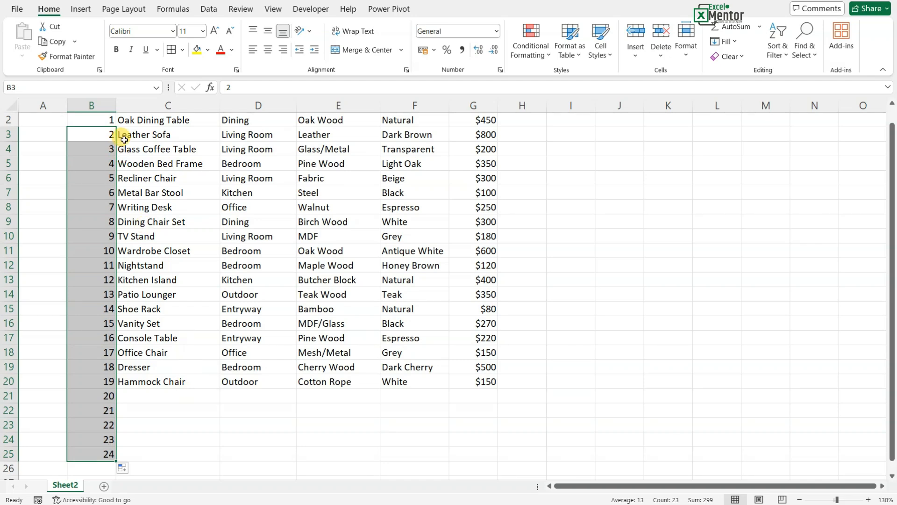
Clear all serial numbers from B2:B26, leaving the SN header in place
drag(109, 119, 108, 468)
key(Delete)
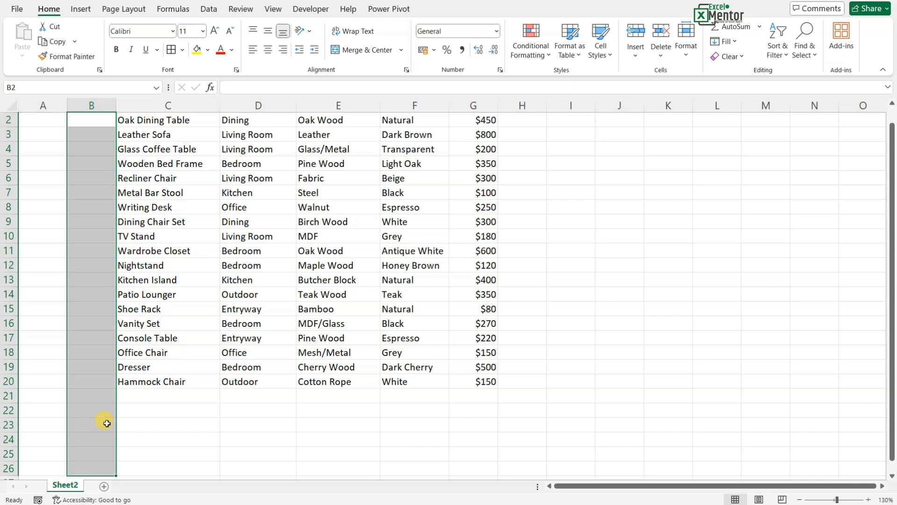
scroll(114, 287, up, 1)
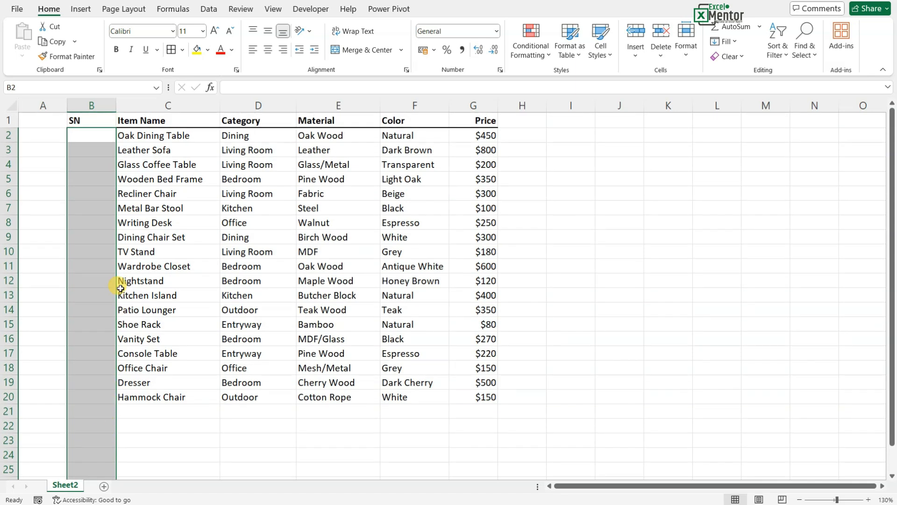
click(98, 238)
Enter 1 in B2 as the starting serial number and select that cell
click(94, 135)
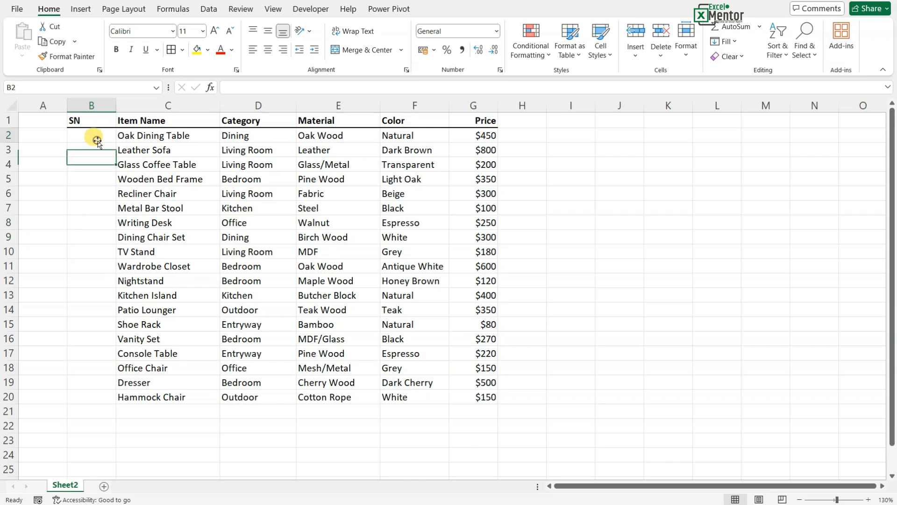
text(1)
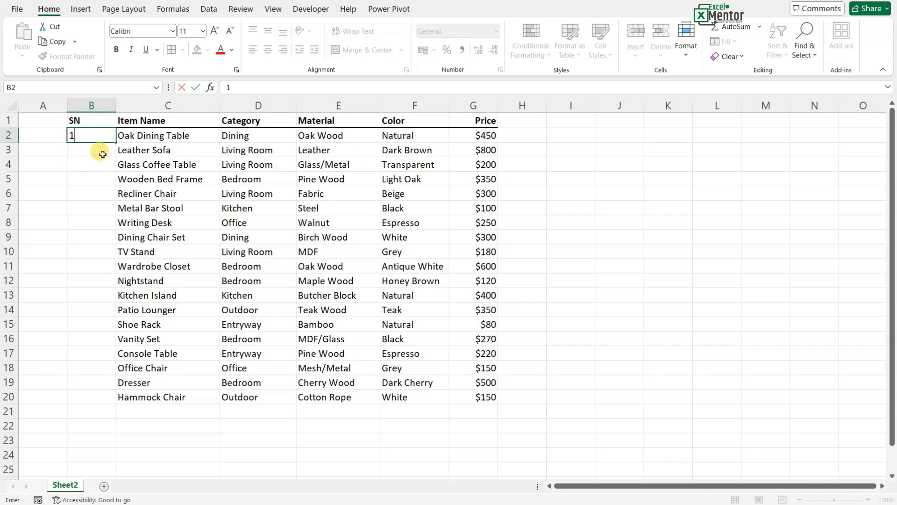
key(Return)
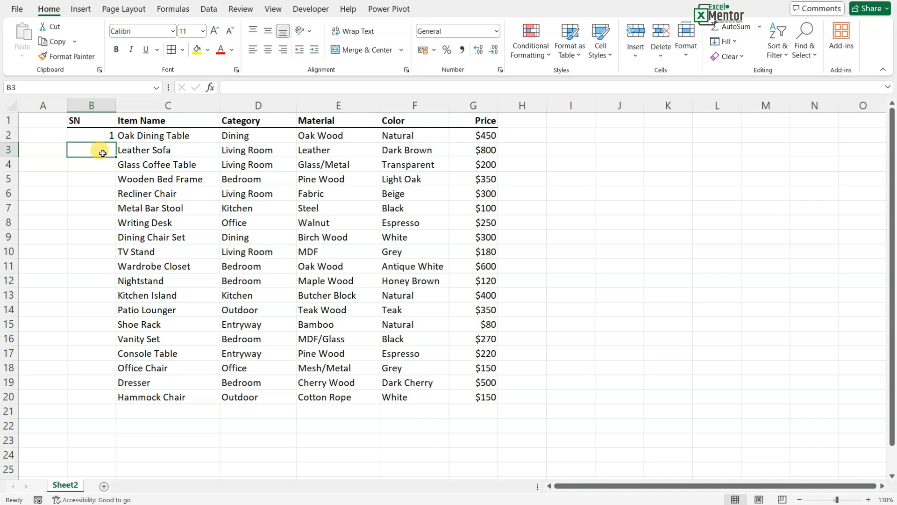
click(90, 133)
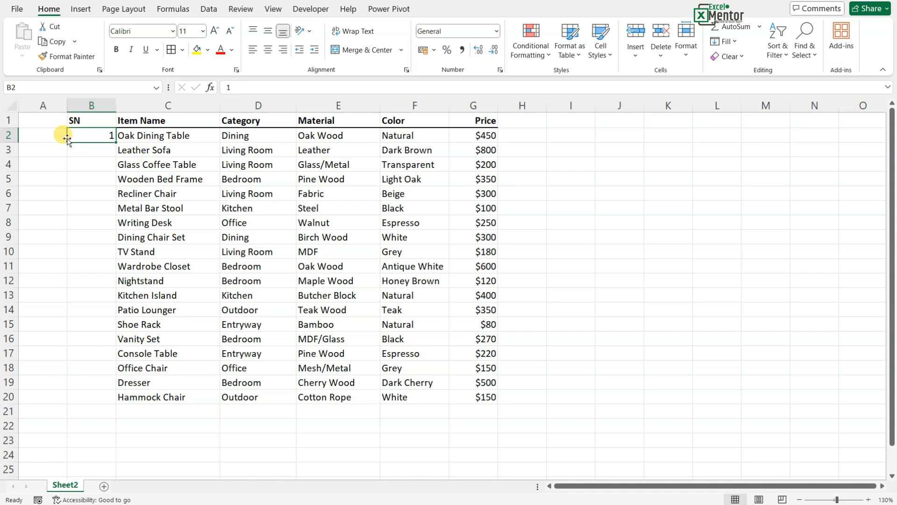
Fill a linear series down the column from B2 with step value 1 and stop value 25
click(736, 41)
click(738, 145)
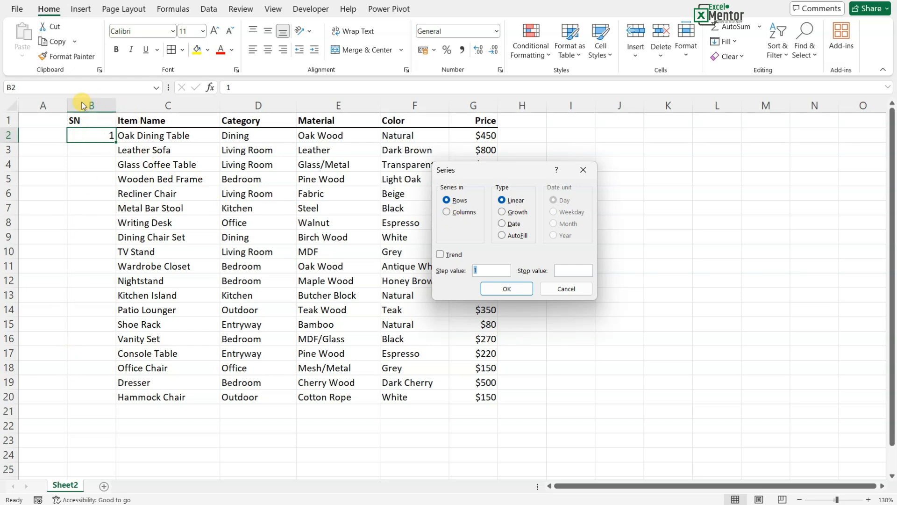
click(464, 213)
double_click(480, 270)
click(560, 271)
text(25)
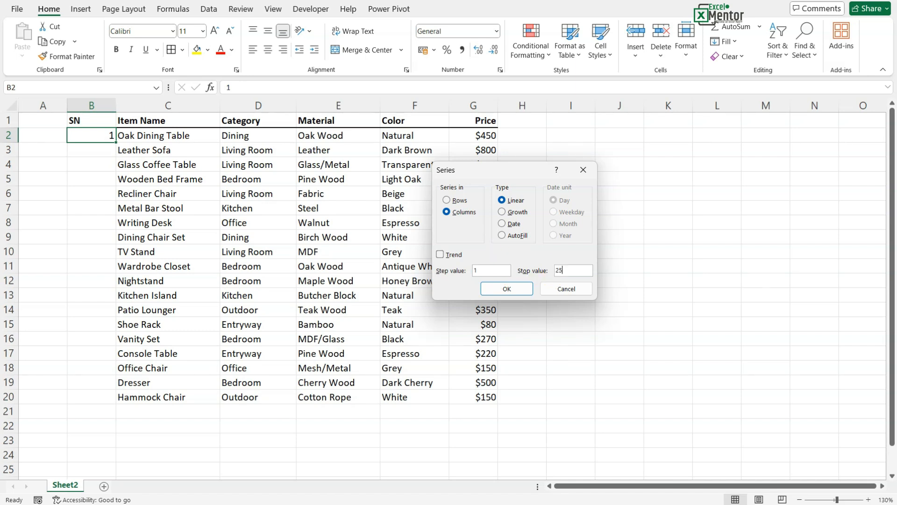
click(507, 289)
scroll(187, 341, down, 4)
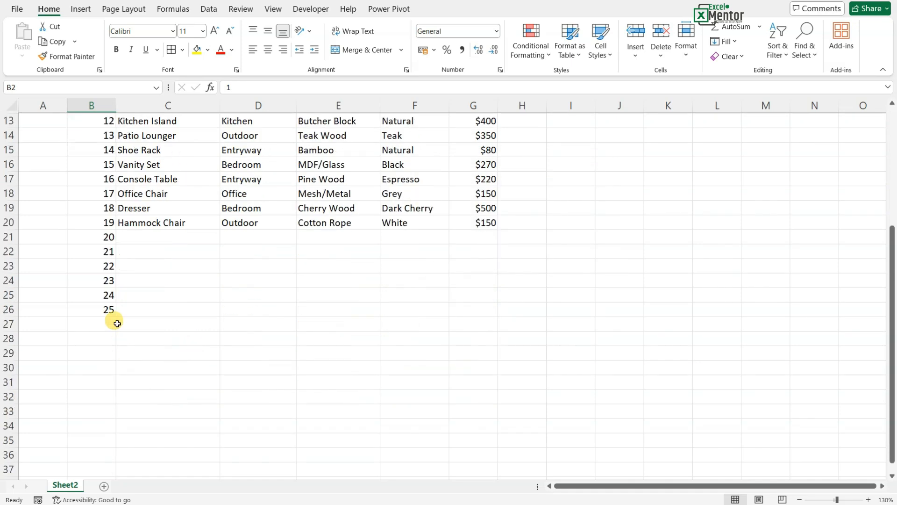
click(111, 309)
scroll(123, 288, up, 4)
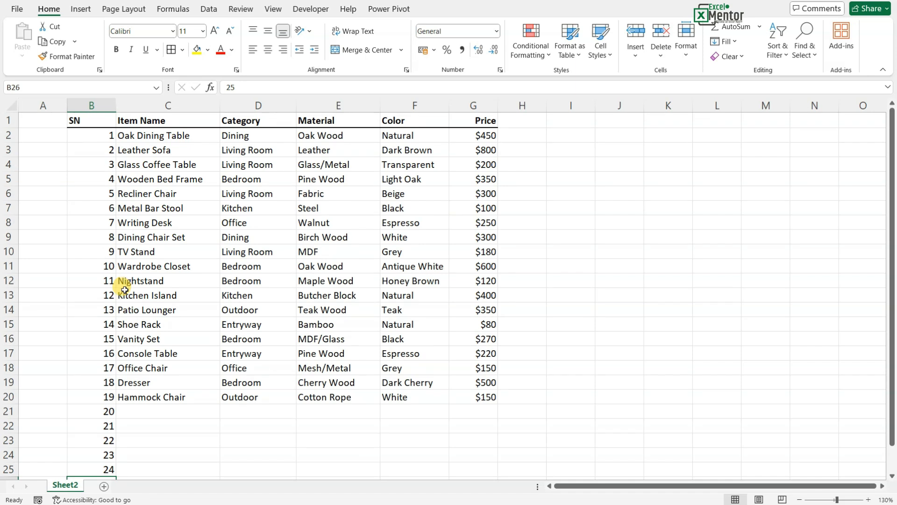
Try deleting the Dining Chair Set row, and undo both the deletion and the series fill
click(7, 237)
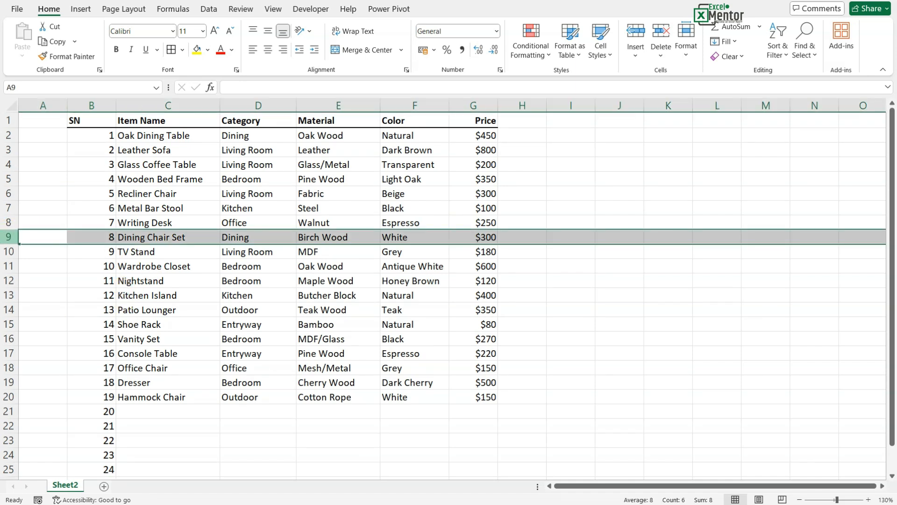
key(ctrl+minus)
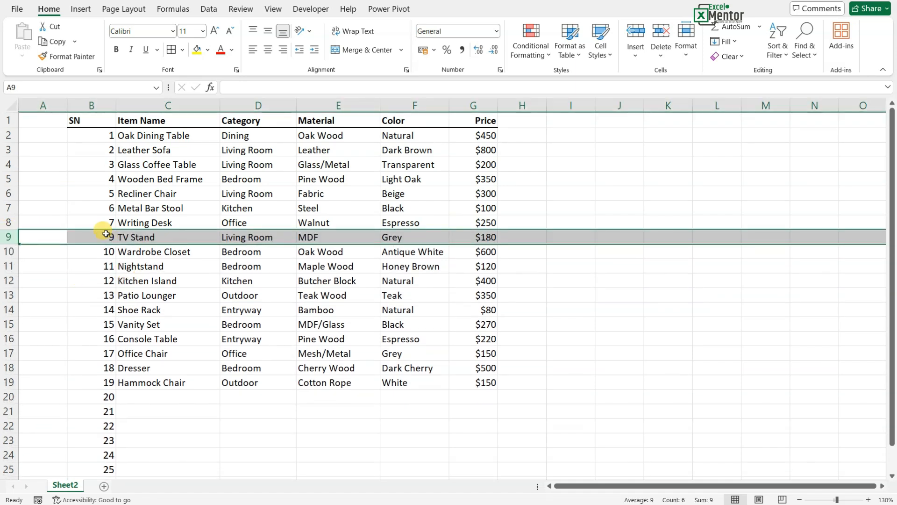
key(ctrl+z)
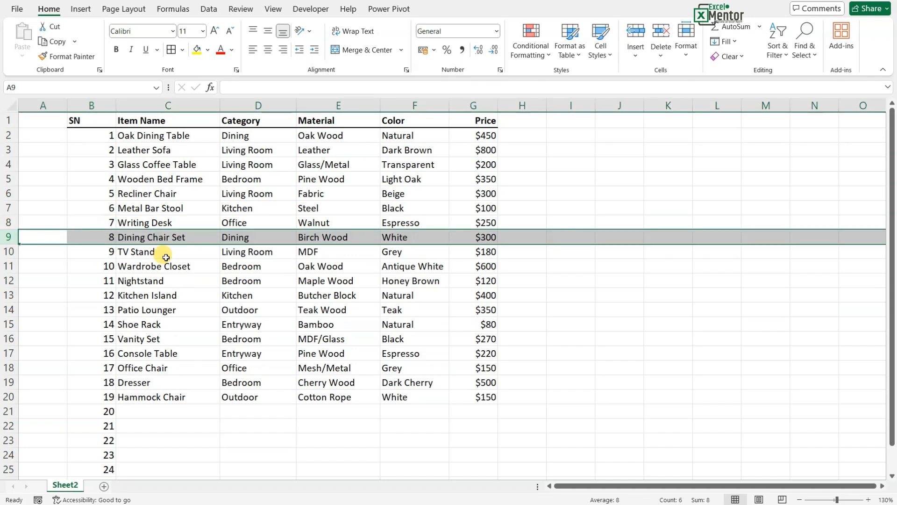
key(ctrl+z)
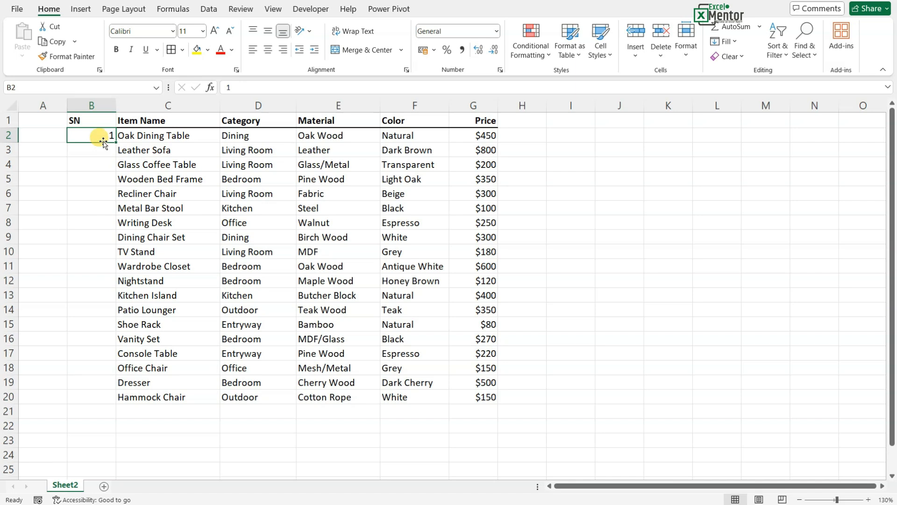
Set B2 to 5 and fill a linear series down the column with step value 5 and stop value 100
text(5)
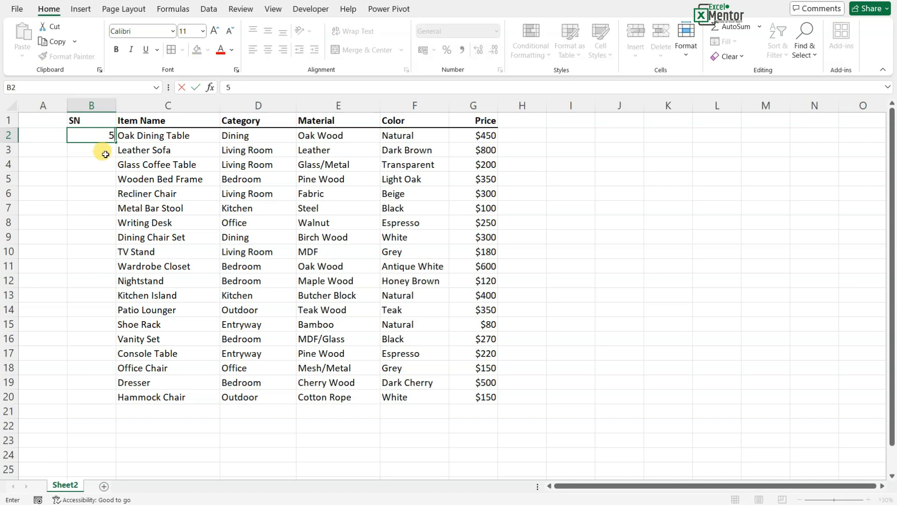
key(Return)
click(106, 135)
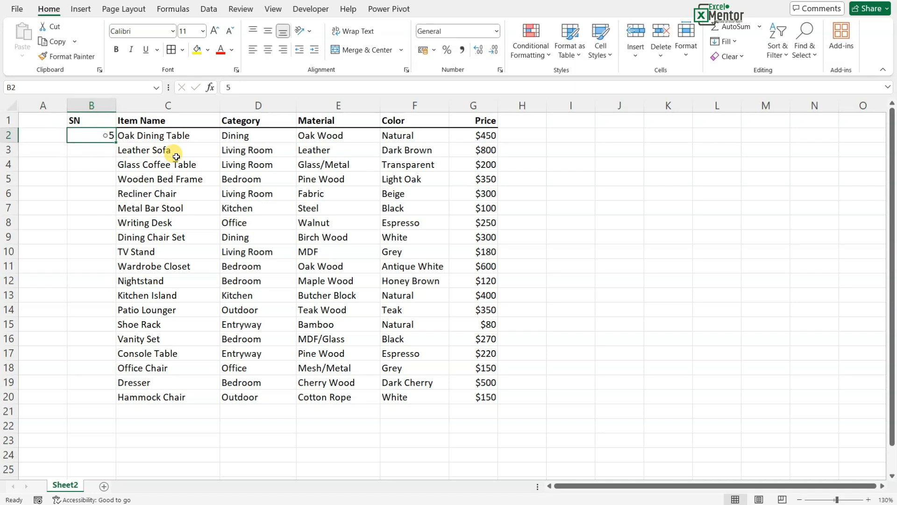
click(737, 40)
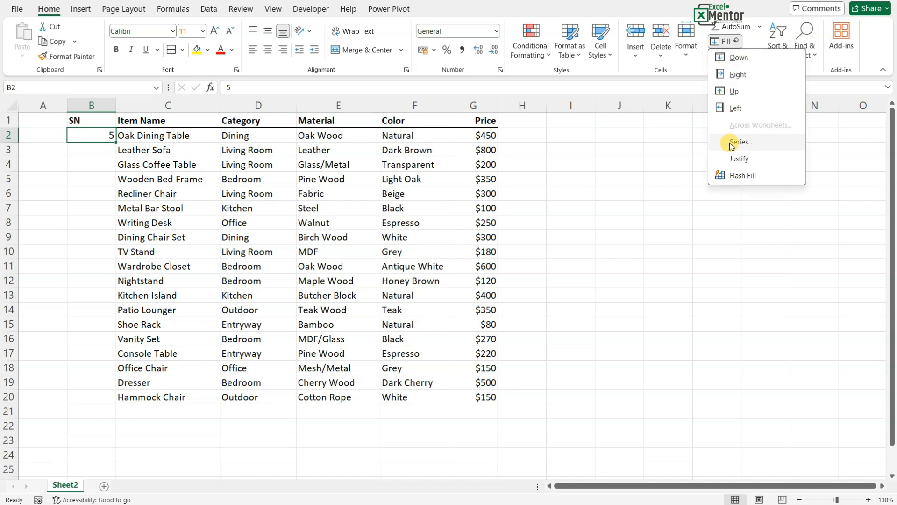
click(739, 151)
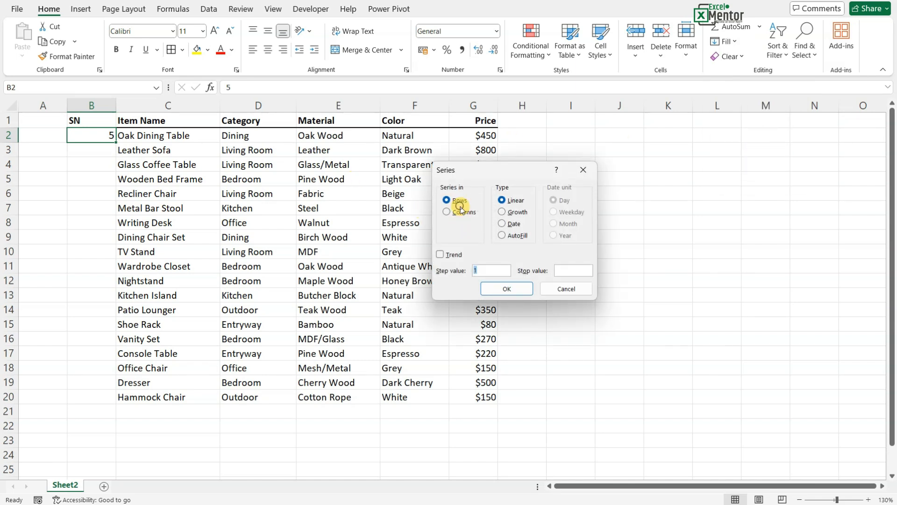
click(451, 212)
text(5)
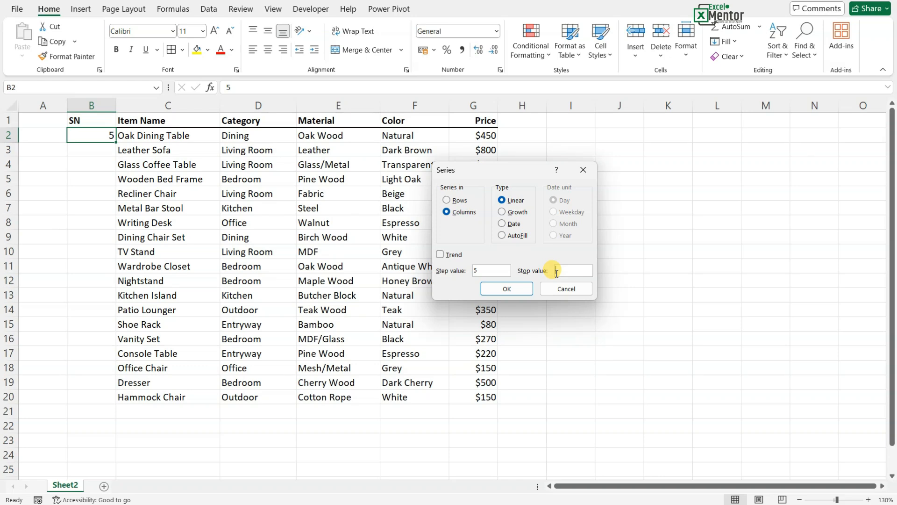
text(100)
click(524, 287)
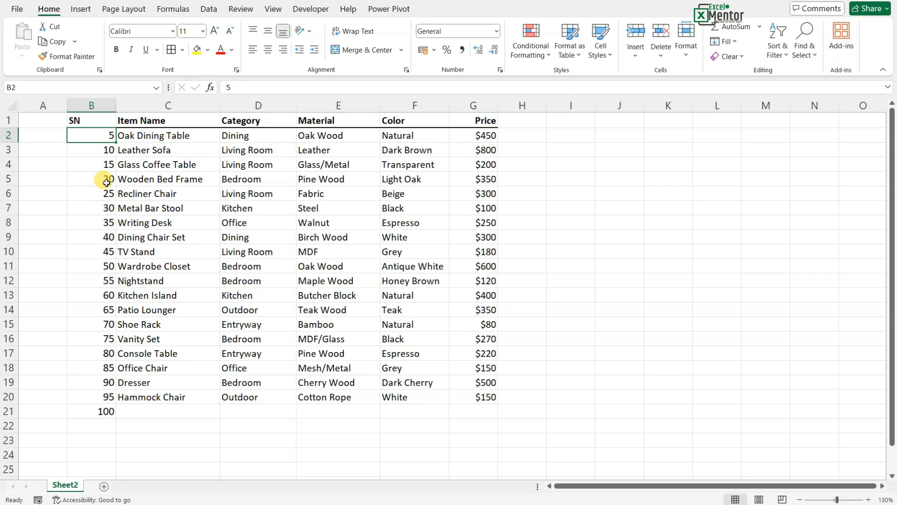
Clear the multiples-of-5 serial numbers from B2:B22
drag(96, 136, 103, 423)
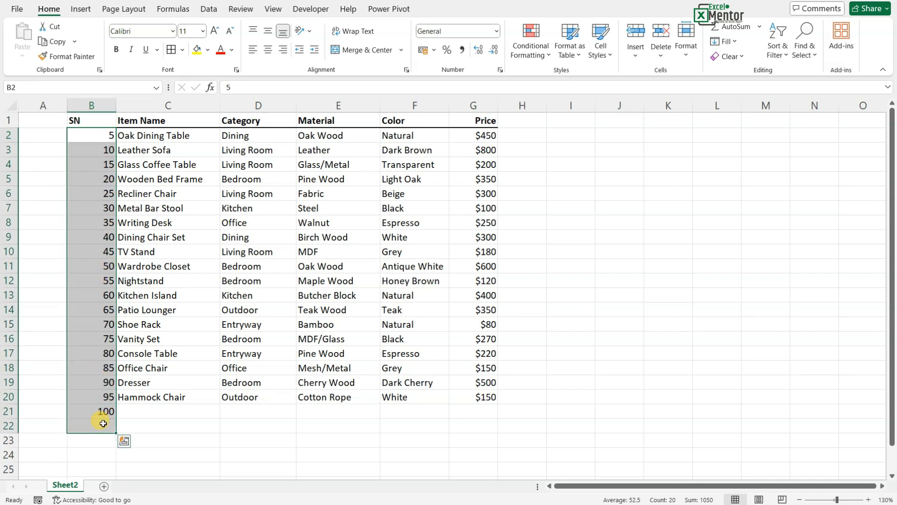
key(Delete)
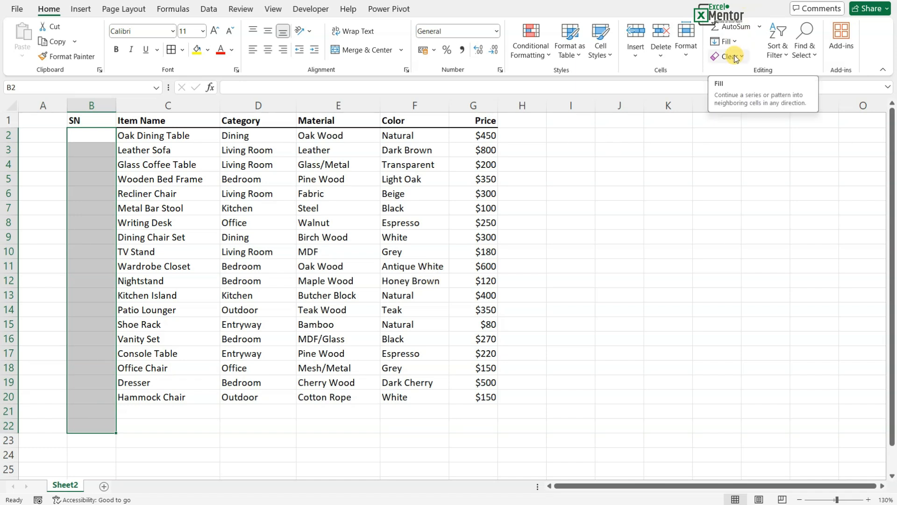
click(736, 42)
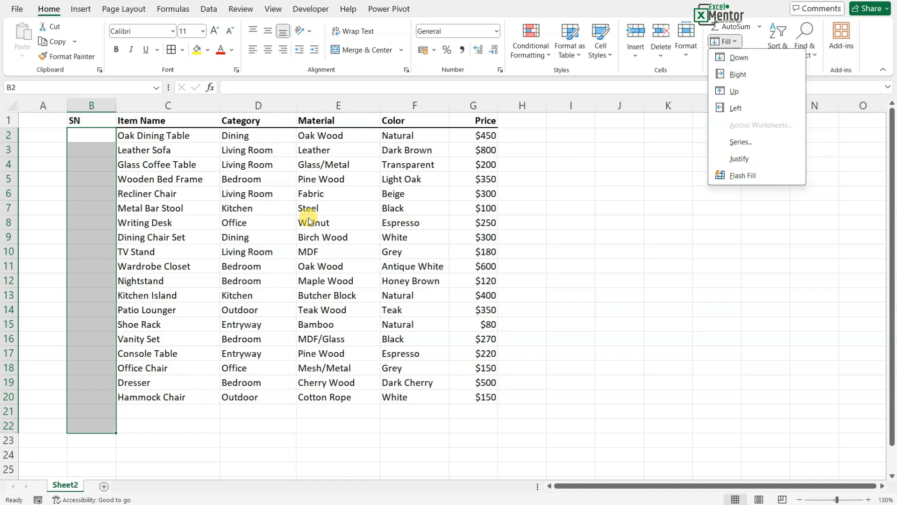
click(162, 229)
click(179, 236)
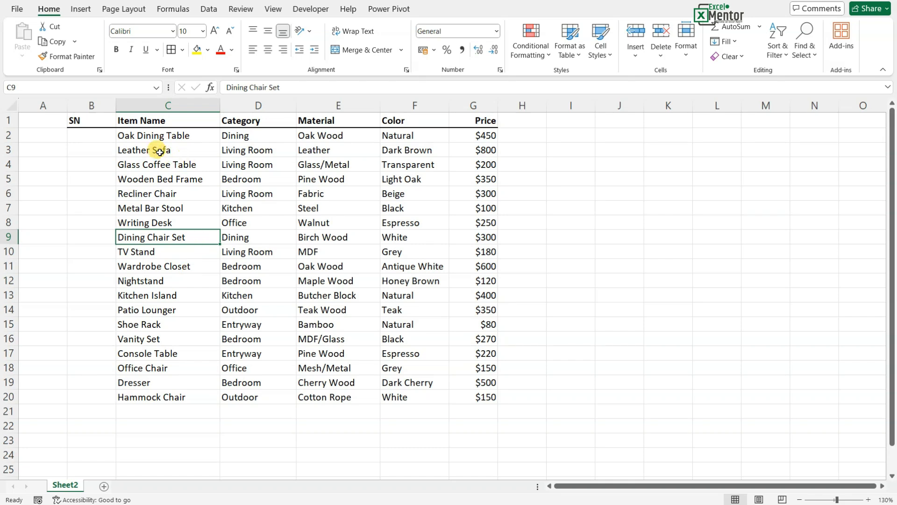
Enter the formula =ROW() in B2 for the Oak Dining Table's serial number
click(97, 137)
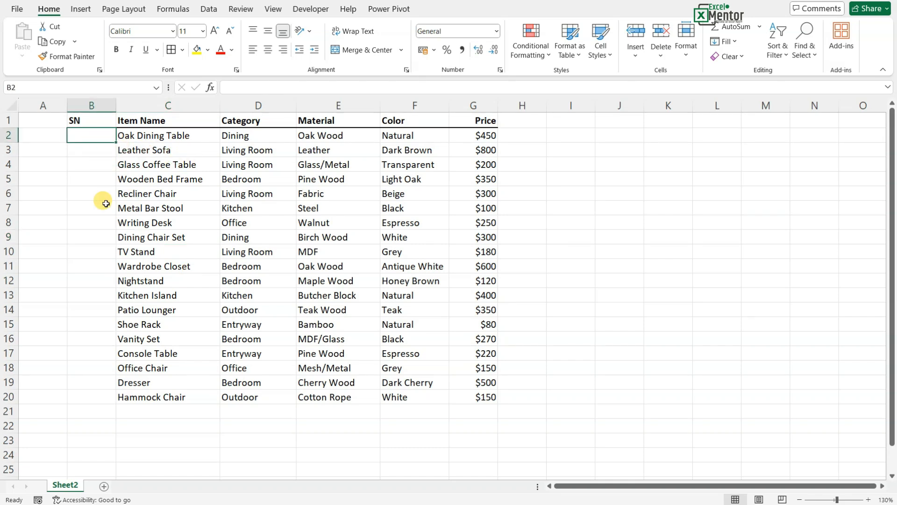
text(=row)
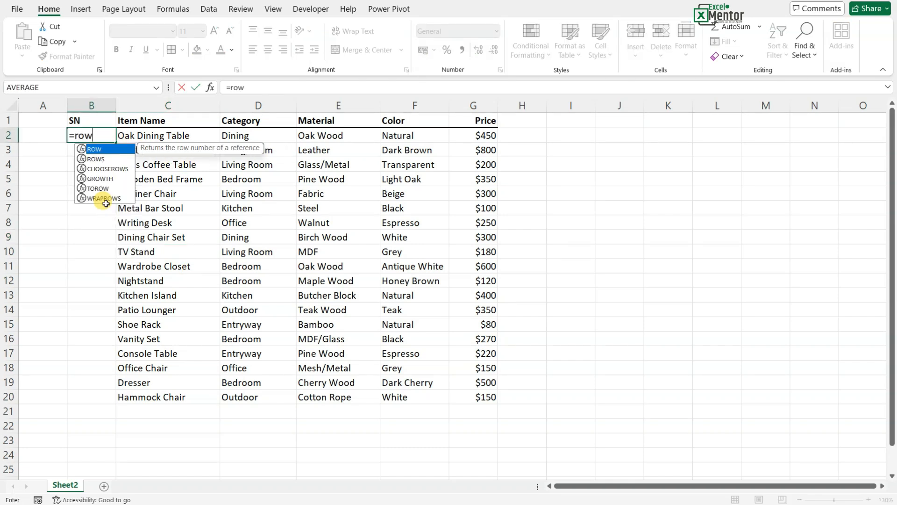
text(())
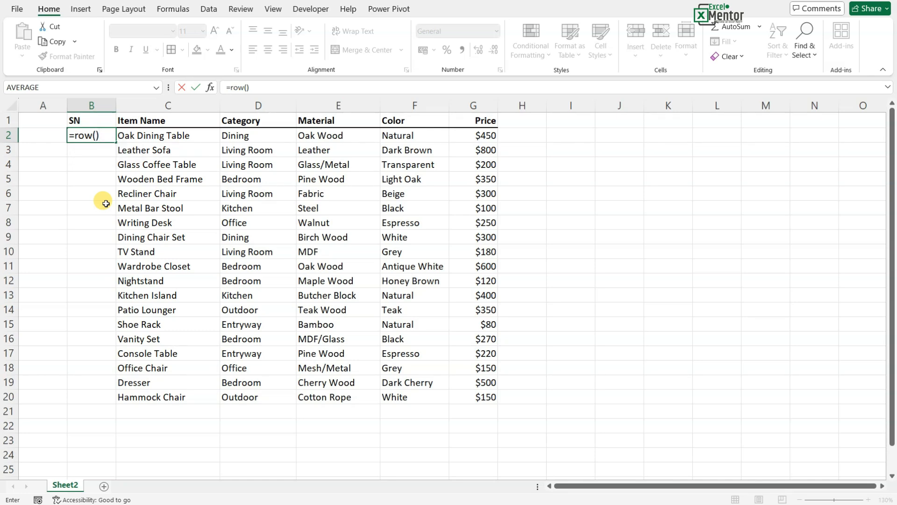
key(Return)
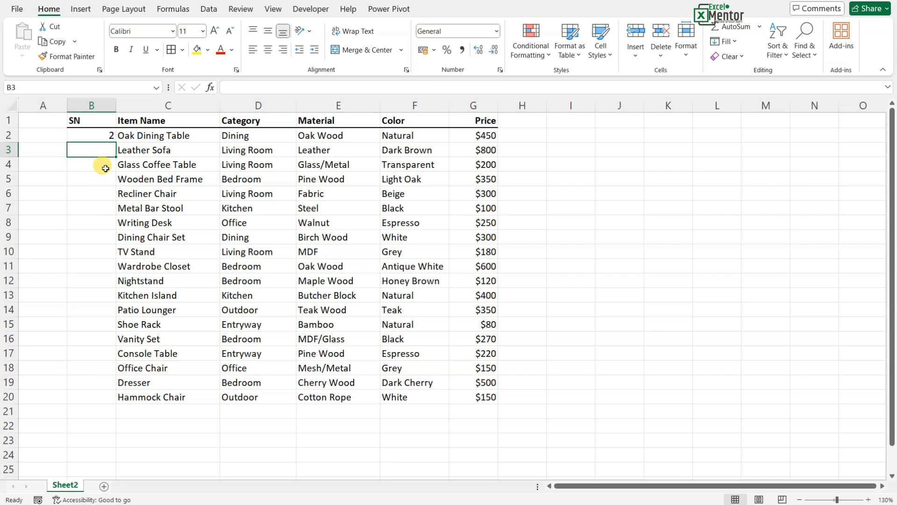
Fill the =ROW() formula from B2 down to B20 and check the copied formulas in several cells
click(104, 136)
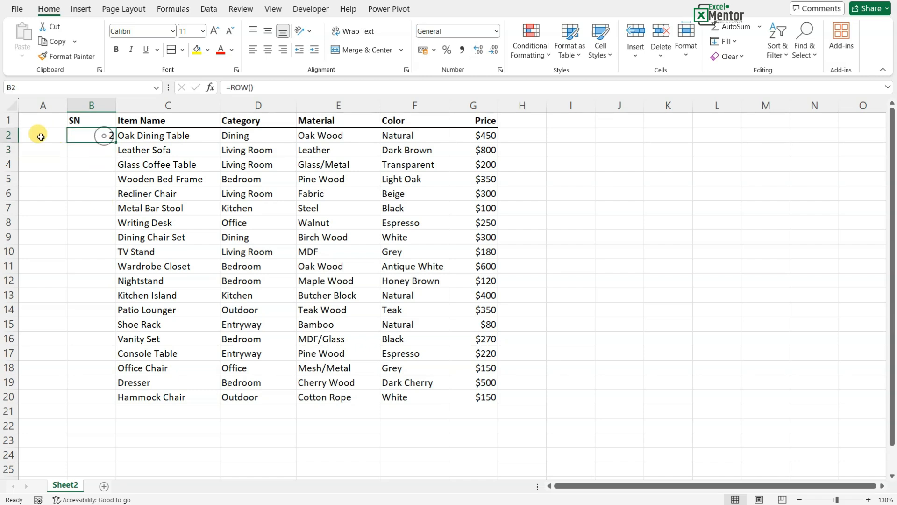
click(9, 135)
click(8, 149)
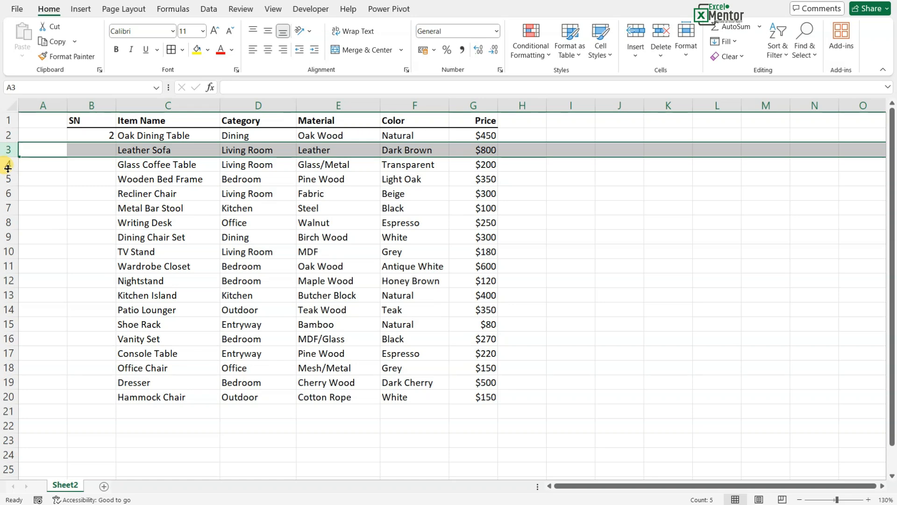
click(94, 141)
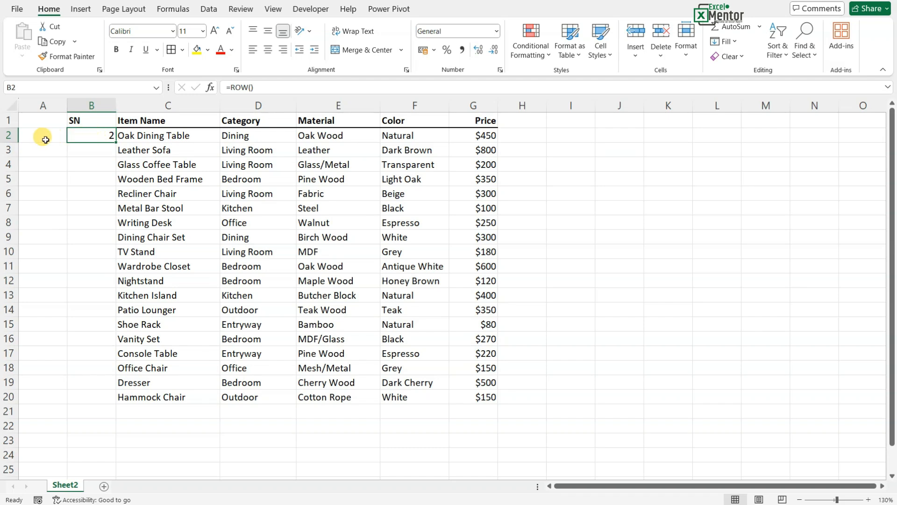
click(8, 136)
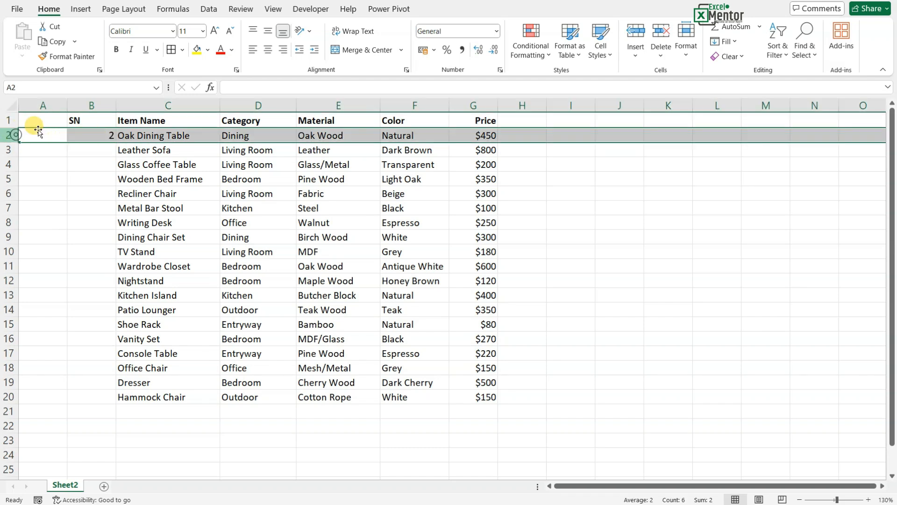
click(100, 137)
drag(116, 141, 122, 398)
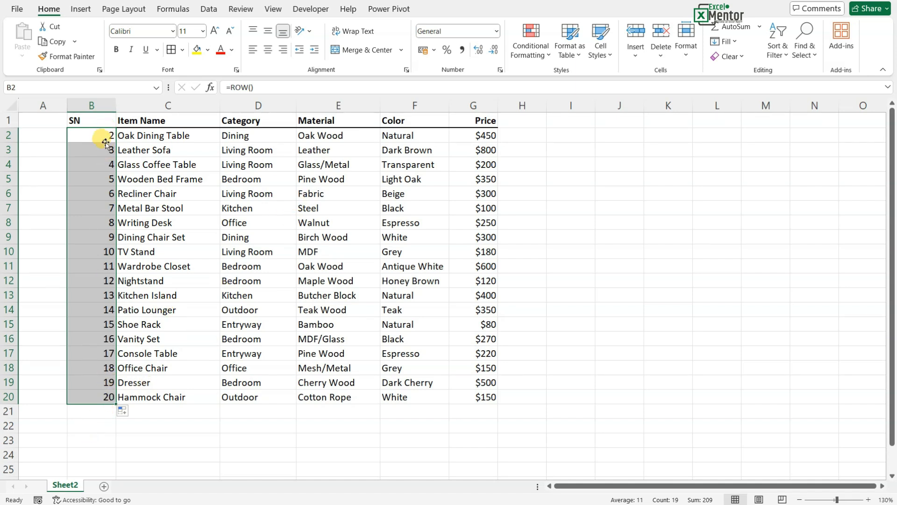
click(104, 137)
click(99, 151)
click(97, 193)
click(98, 263)
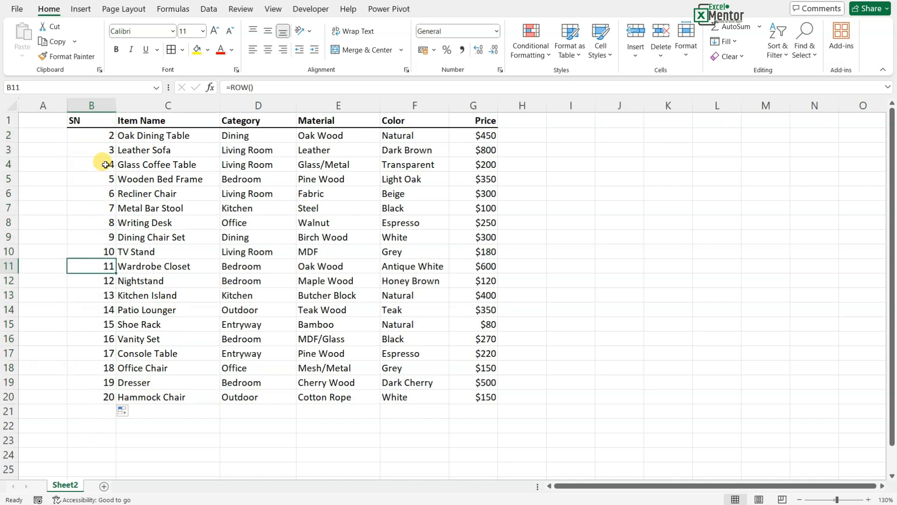
Change the formula in B2 to =ROW()-1 and refill it down the SN column to B20
click(105, 138)
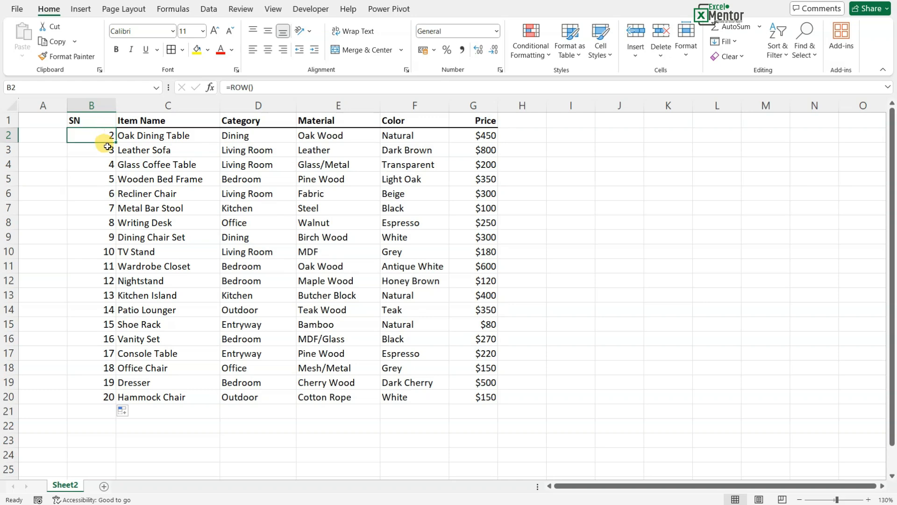
click(9, 135)
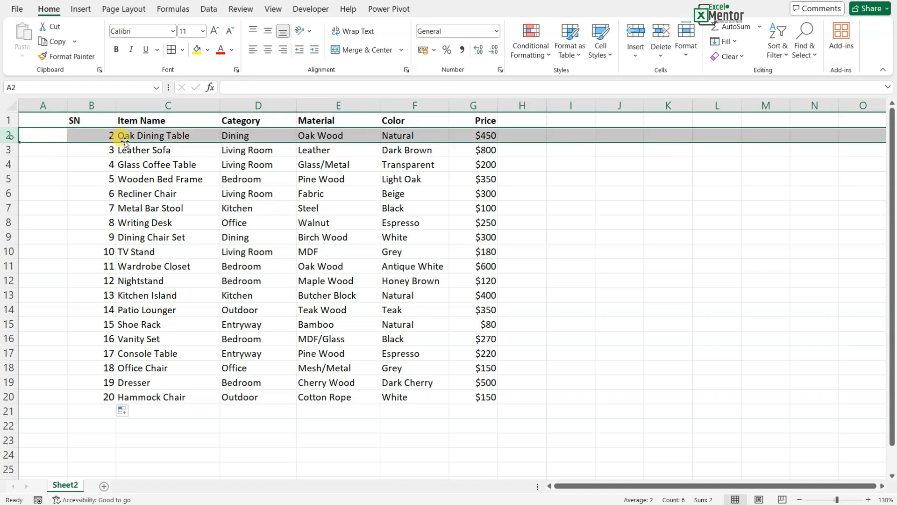
double_click(104, 135)
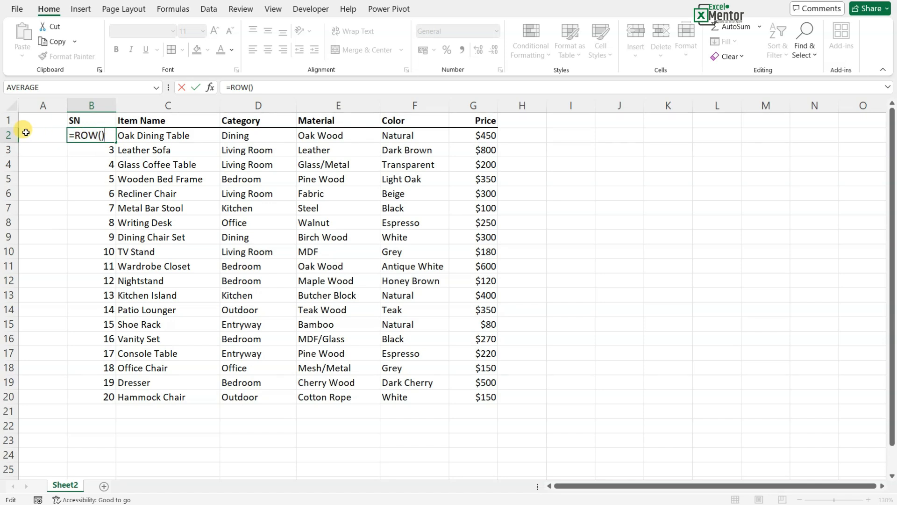
key(Return)
click(101, 139)
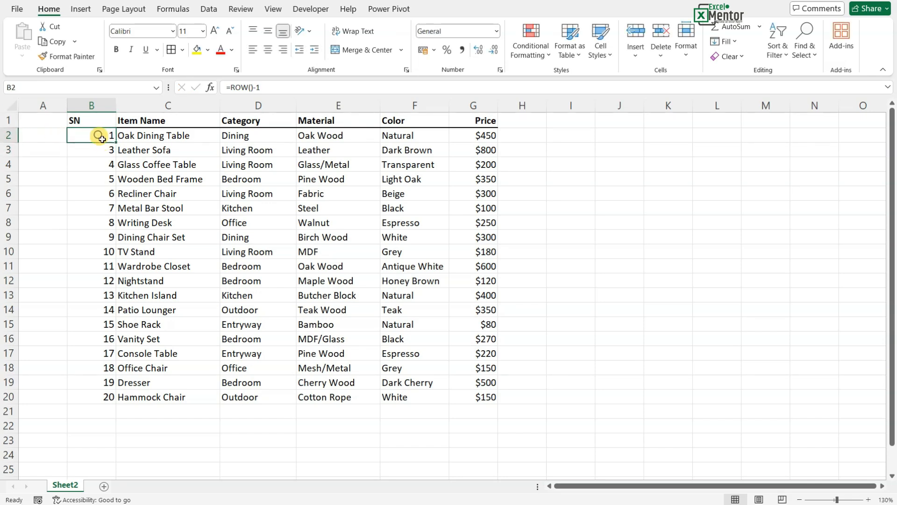
double_click(114, 145)
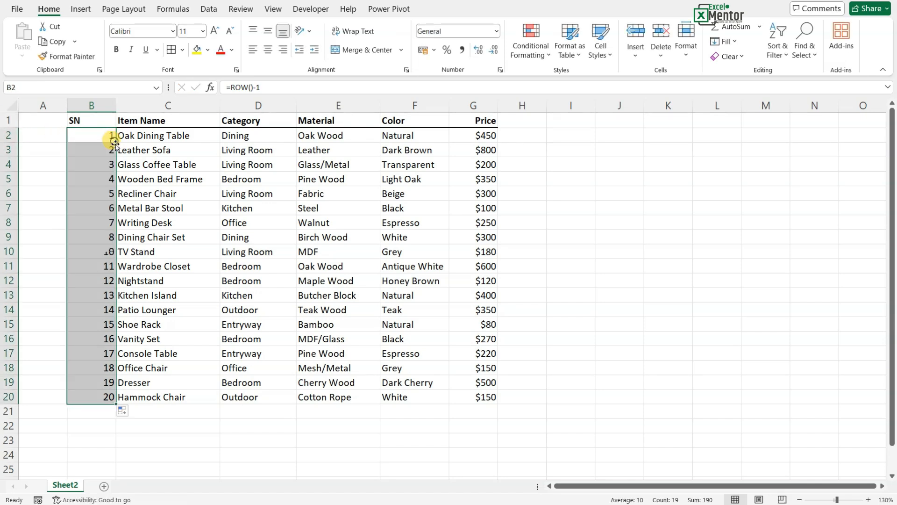
click(104, 396)
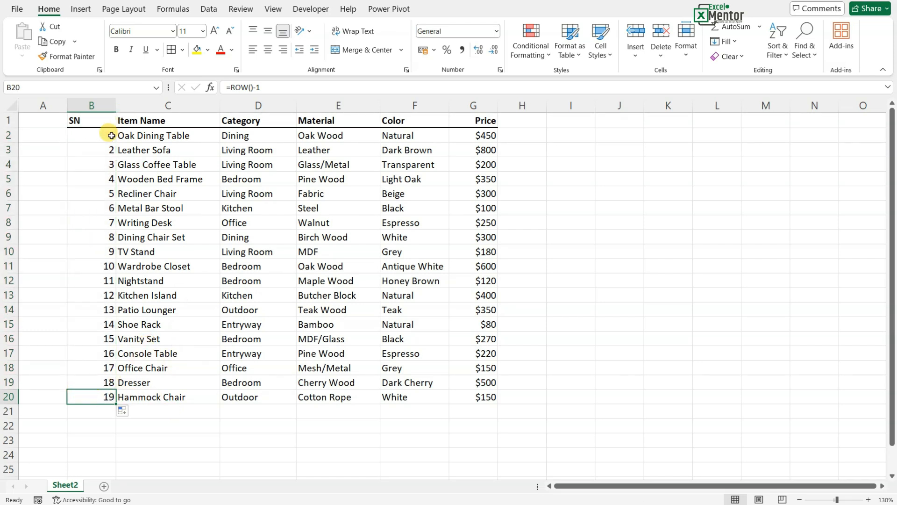
Try inserting a blank row above the header, inspect the formula in B3, and undo the insertion
click(10, 121)
key(ctrl+shift+plus)
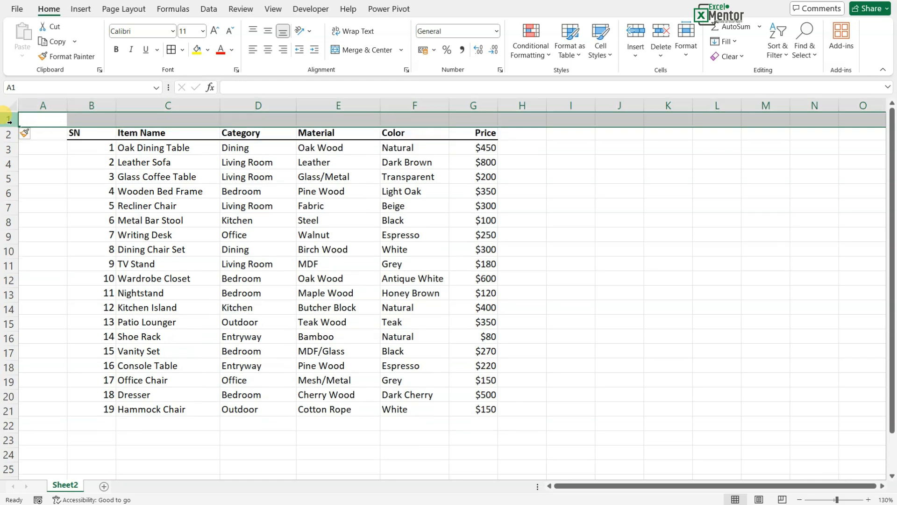
click(118, 248)
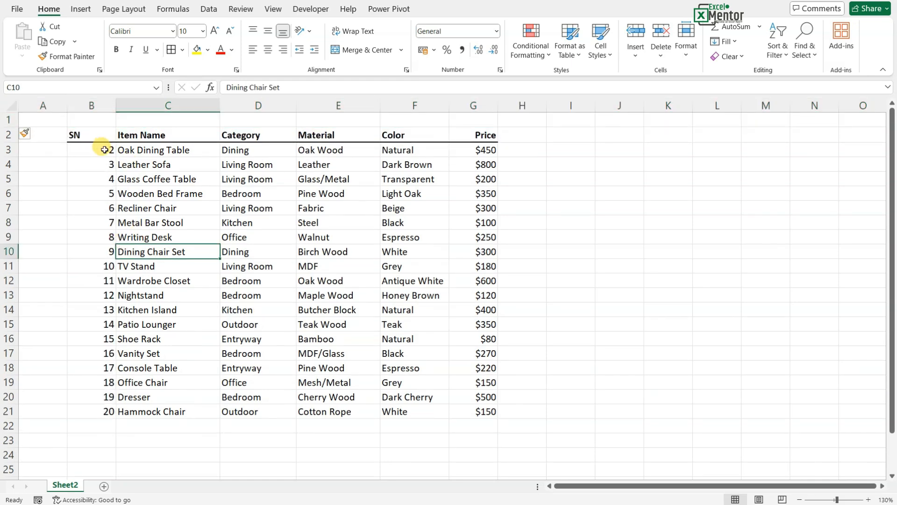
click(109, 150)
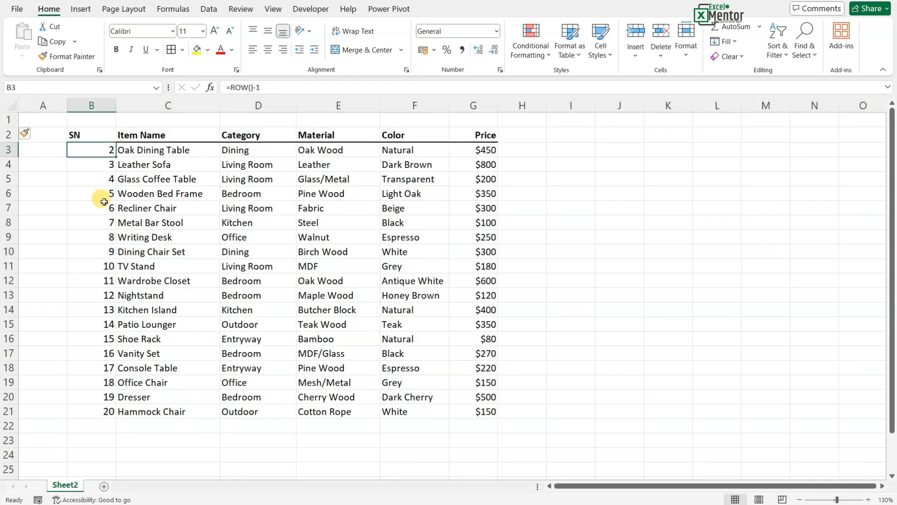
click(8, 149)
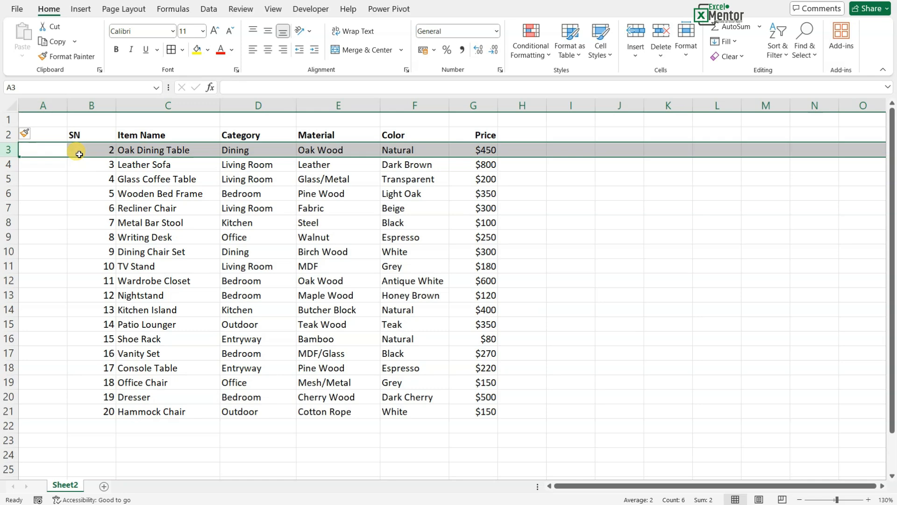
double_click(98, 149)
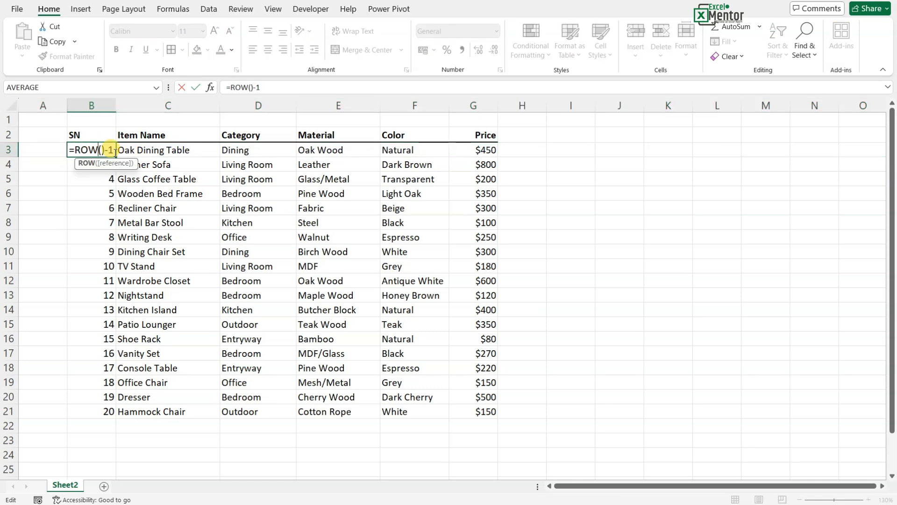
key(Escape)
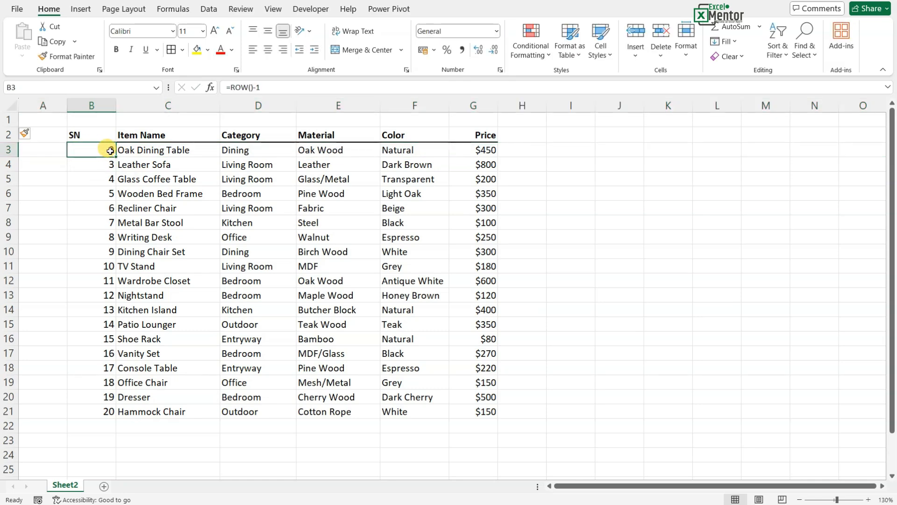
key(ctrl+z)
click(107, 164)
click(106, 176)
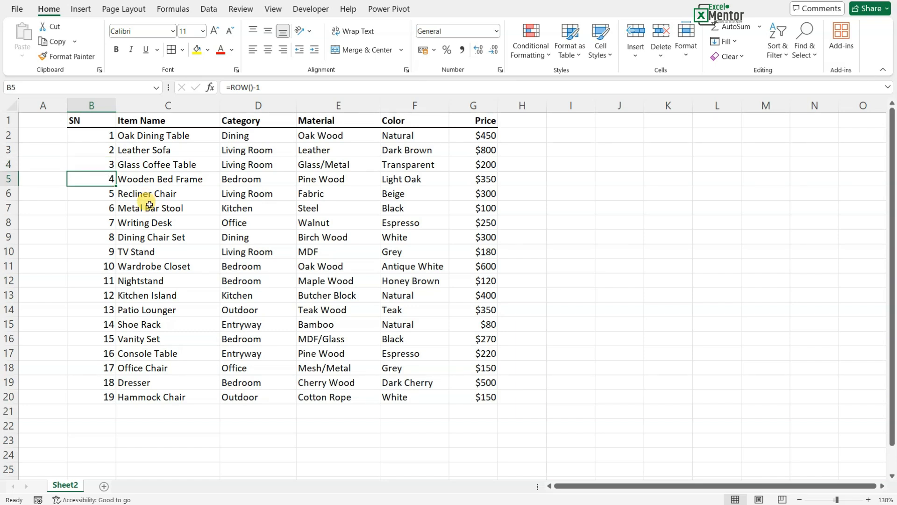
Try deleting the Metal Bar Stool row, check the SN formulas around it, and undo the deletion
click(2, 207)
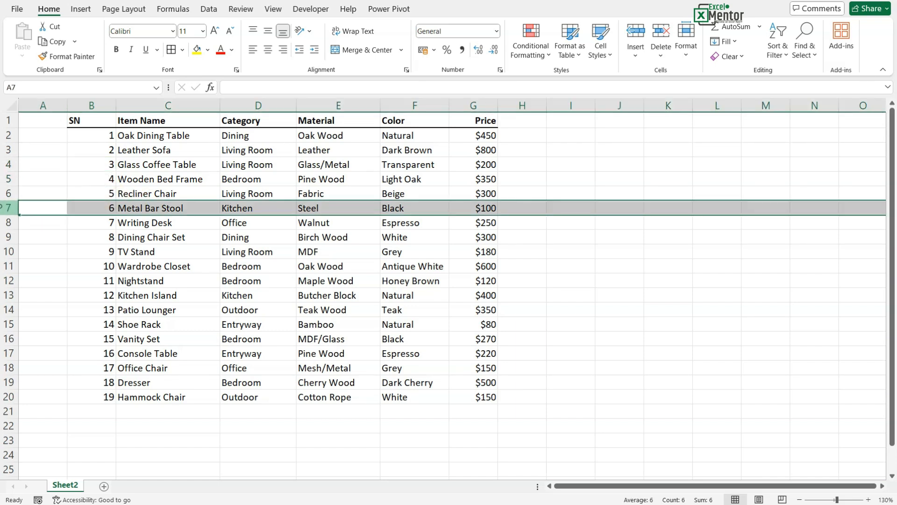
key(ctrl+minus)
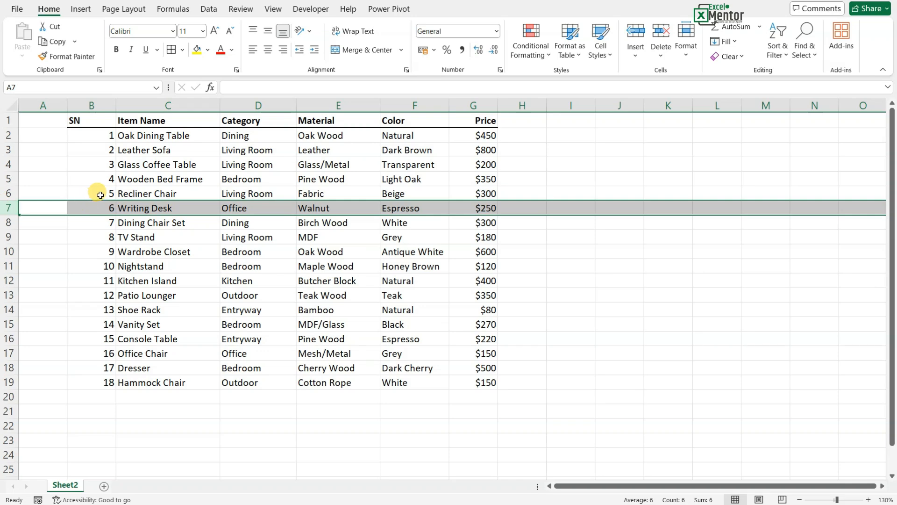
click(101, 195)
click(104, 209)
click(105, 223)
click(104, 239)
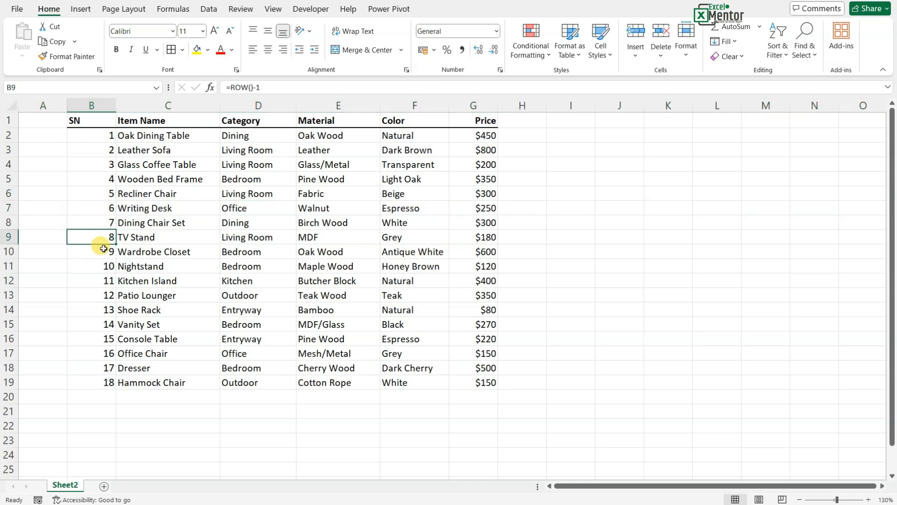
key(ctrl+z)
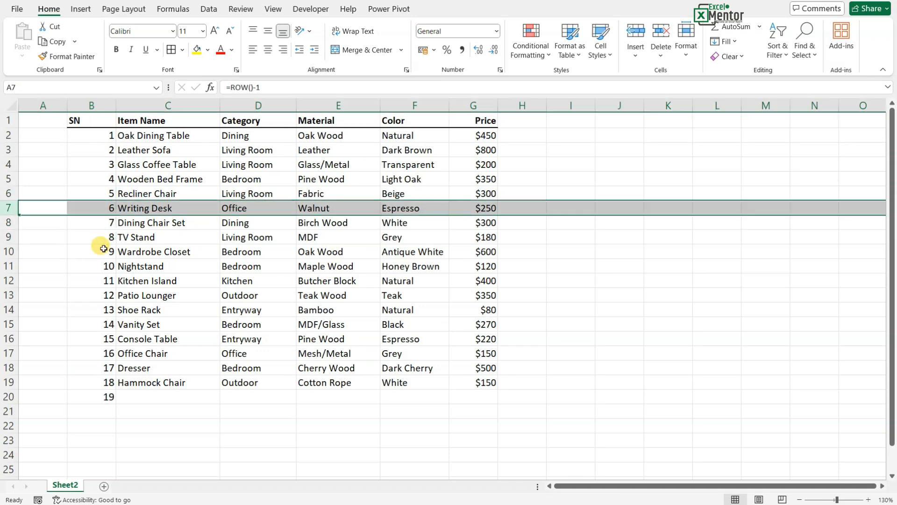
Try adding the test item "hkd" in C21 below the list, check the SN cell beside it, and remove the entry
click(117, 398)
click(106, 408)
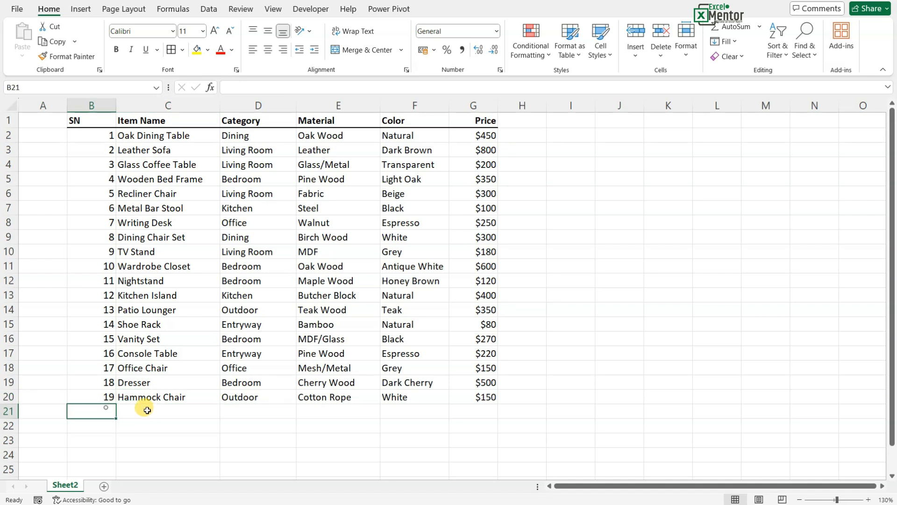
click(147, 410)
text(hkd)
key(Tab)
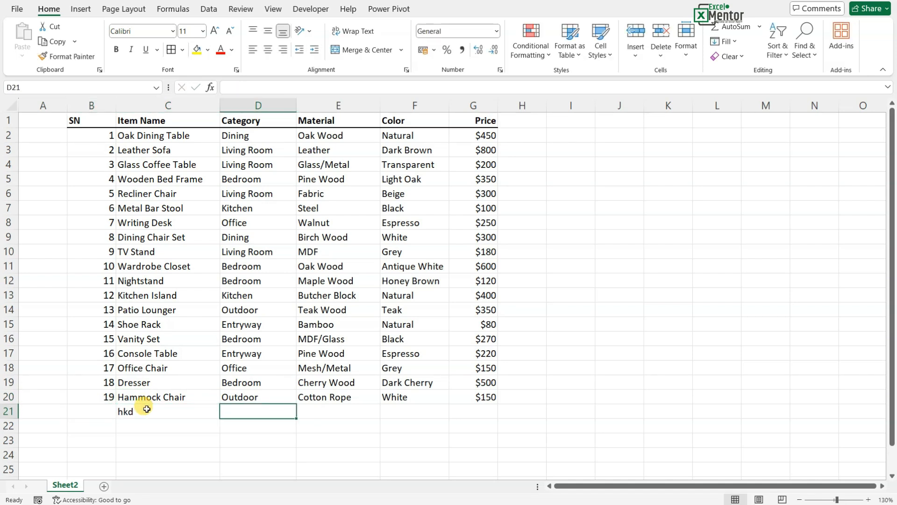
click(110, 409)
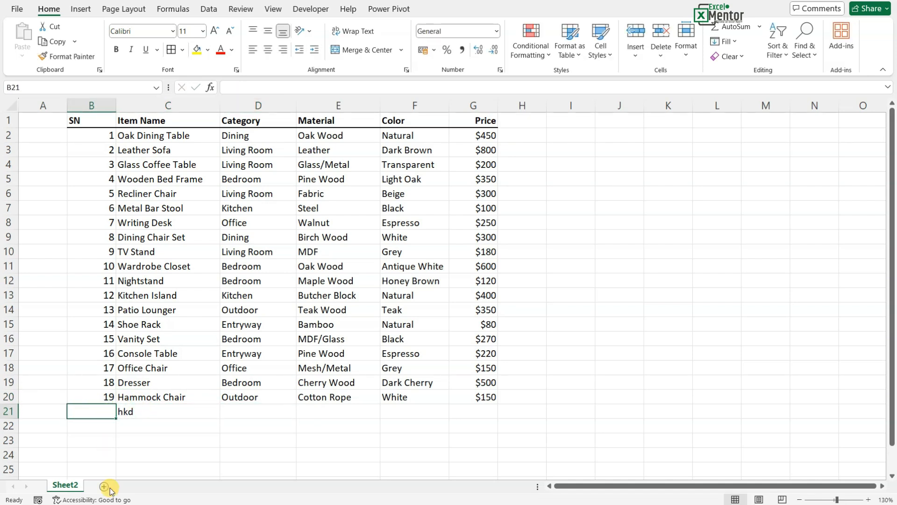
click(150, 410)
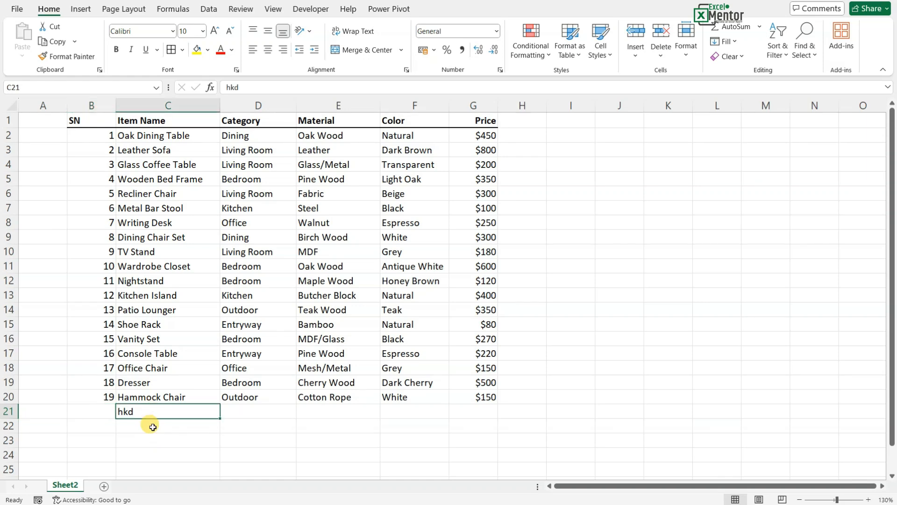
click(104, 411)
click(151, 411)
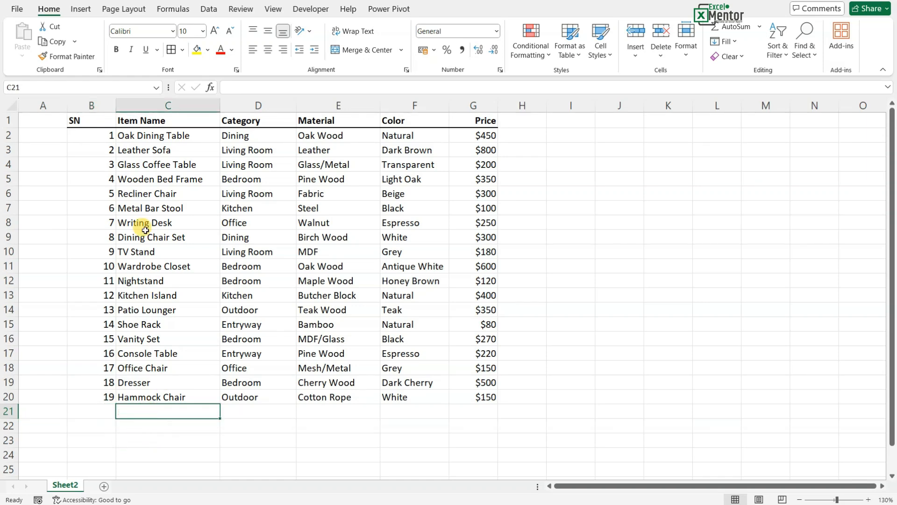
Clear the ROW-based serial numbers from B2:B20
drag(106, 136, 105, 397)
key(Delete)
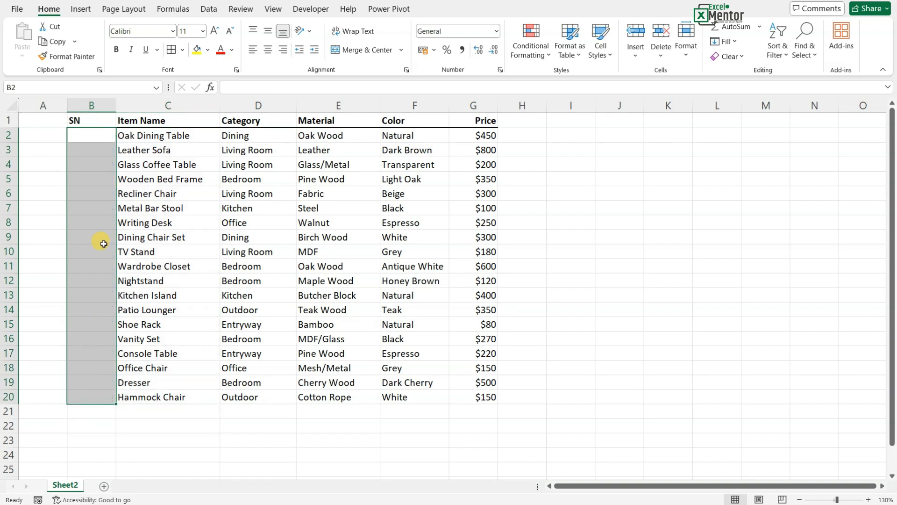
Enter the formula =IF(C2<>"",ROW()-1,"") in B2 to number only rows that have an item name
click(105, 135)
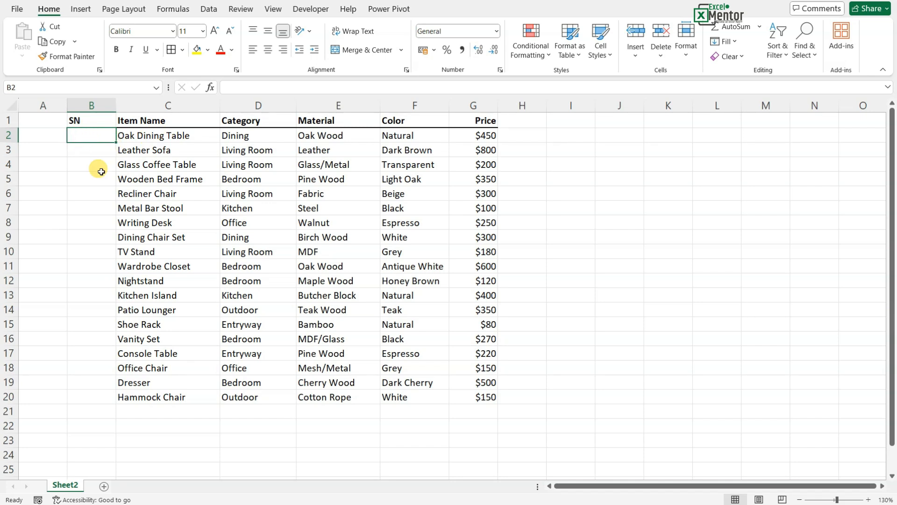
text(=i)
key(Tab)
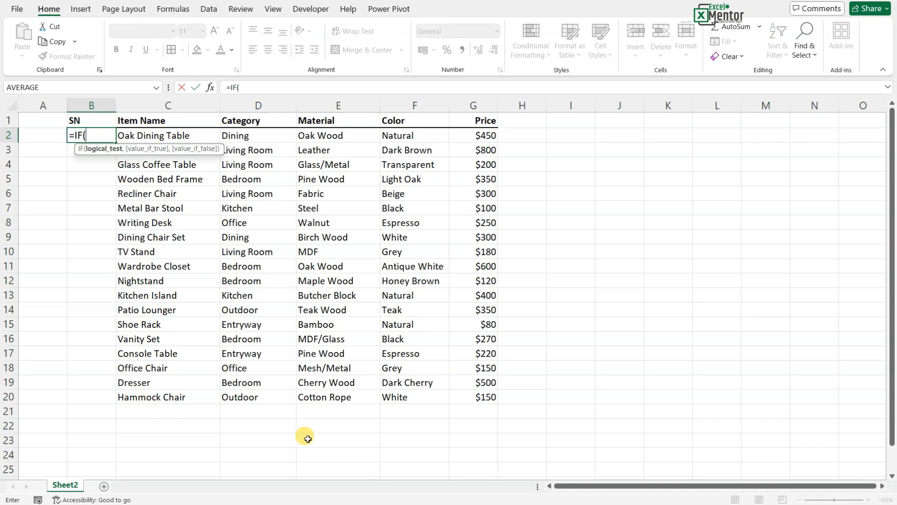
click(168, 136)
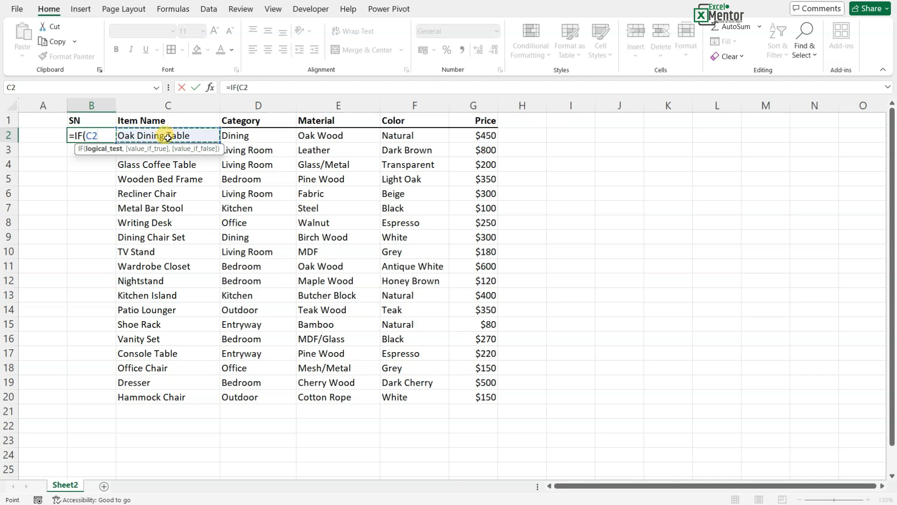
text(<>)
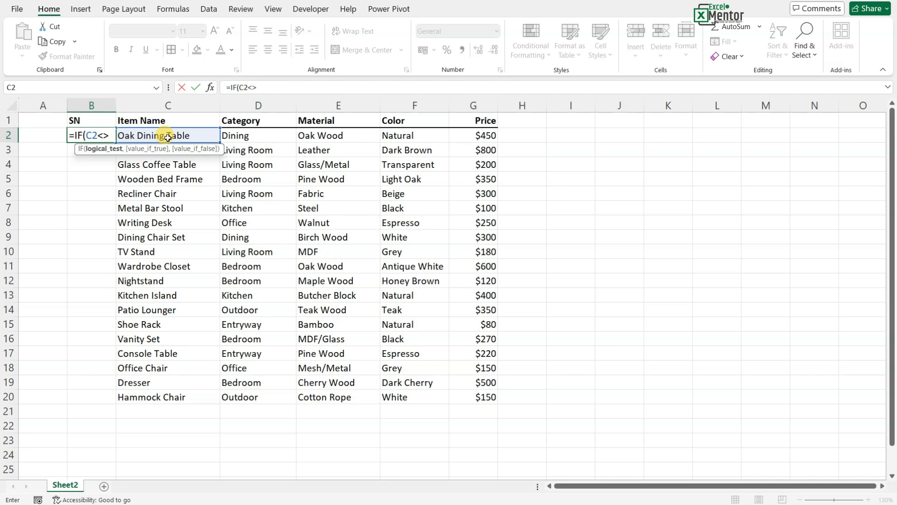
text("")
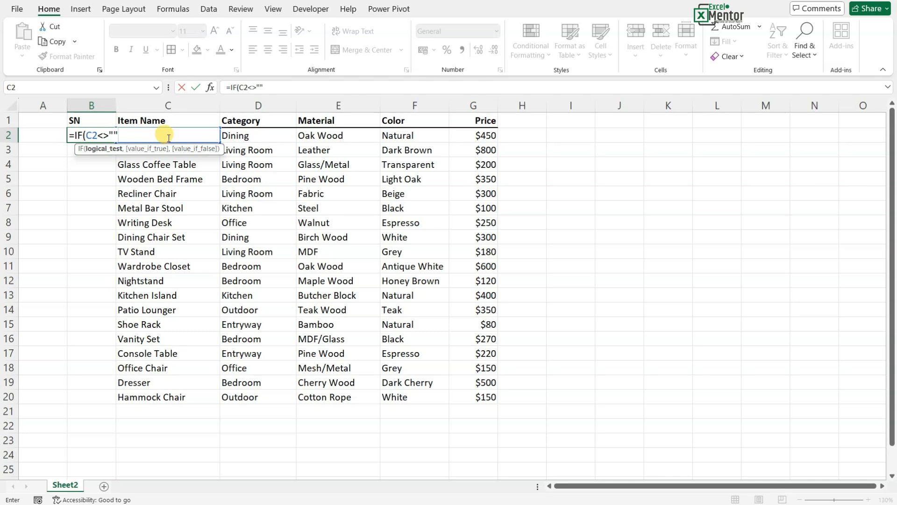
text(,)
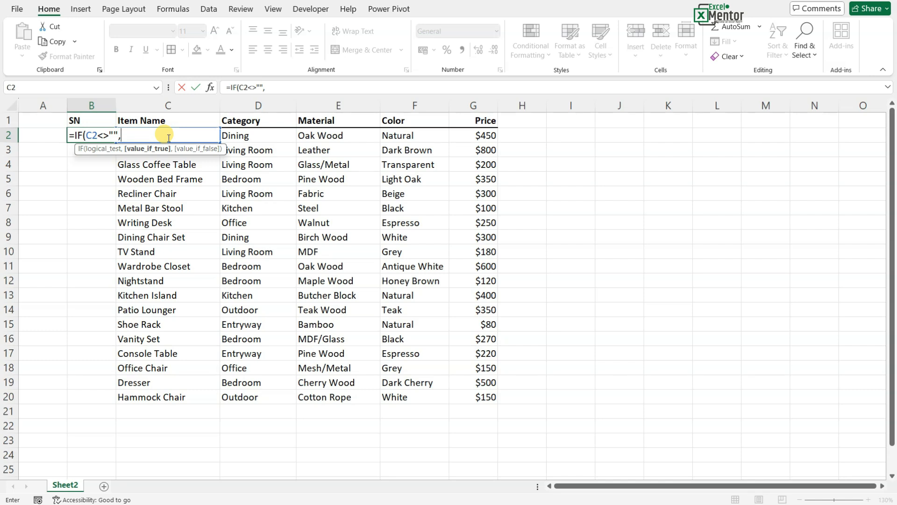
text(row)
key(Tab)
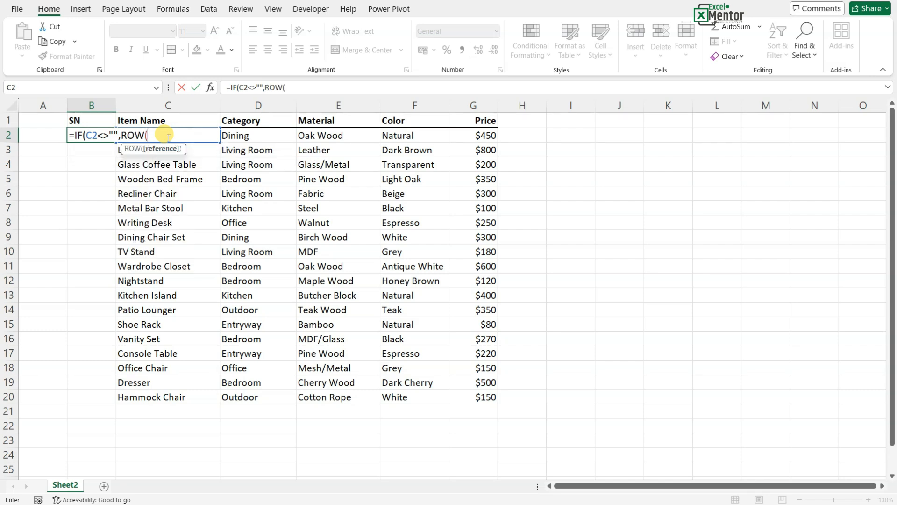
text())
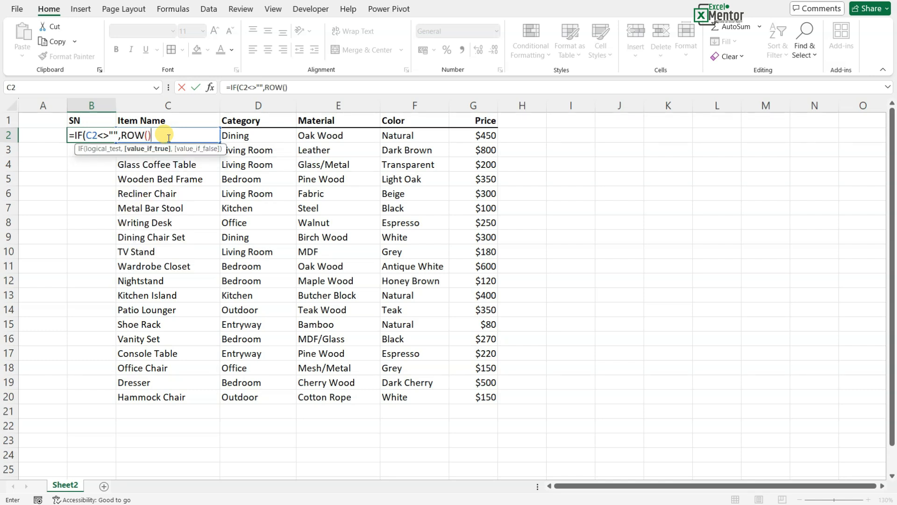
text(-)
text(1,)
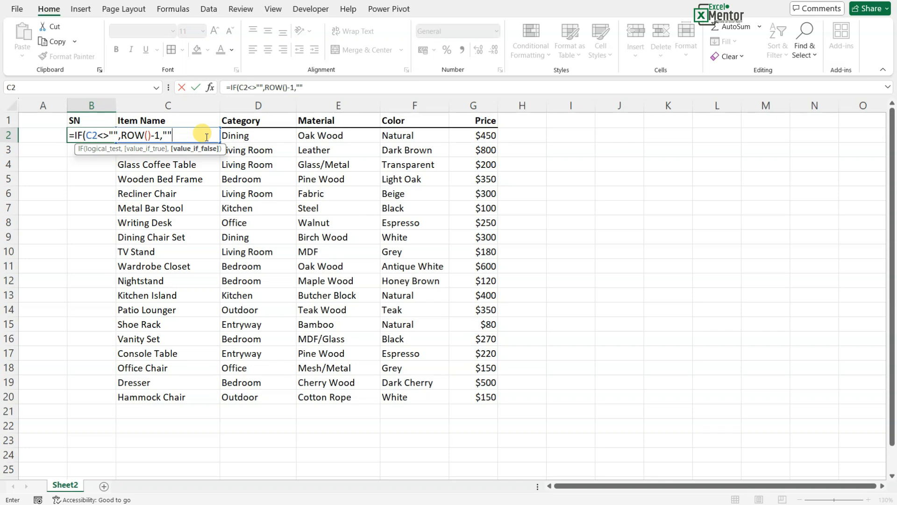
text())
key(Return)
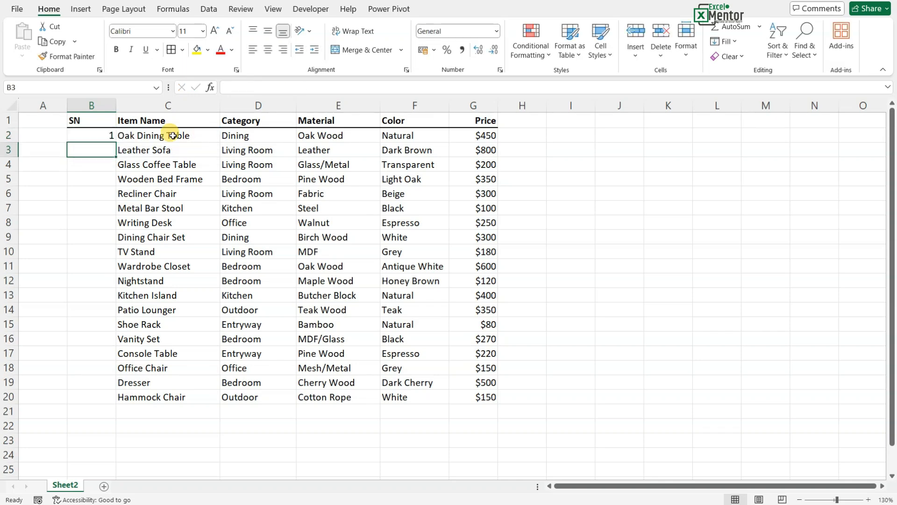
Fill the IF formula from B2 down to B25 and inspect its copies in the empty rows below the list
click(99, 134)
drag(116, 143, 120, 470)
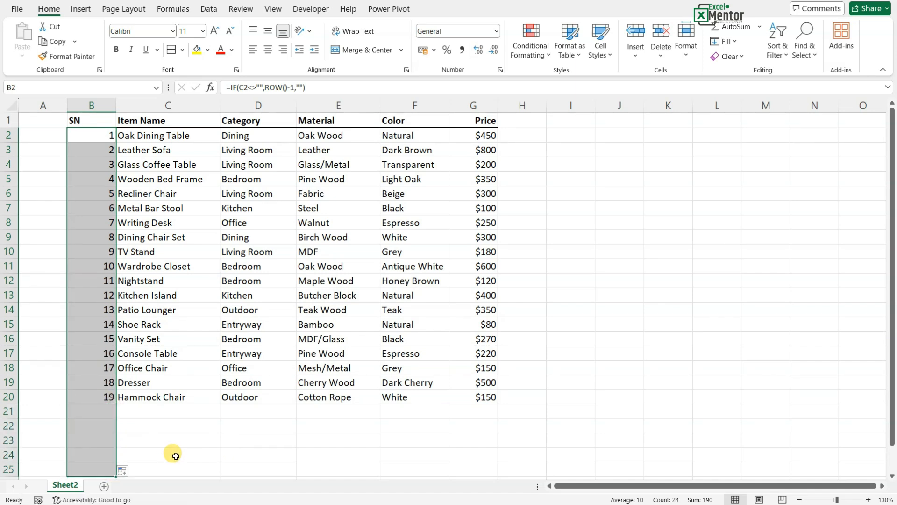
scroll(146, 409, down, 1)
click(104, 410)
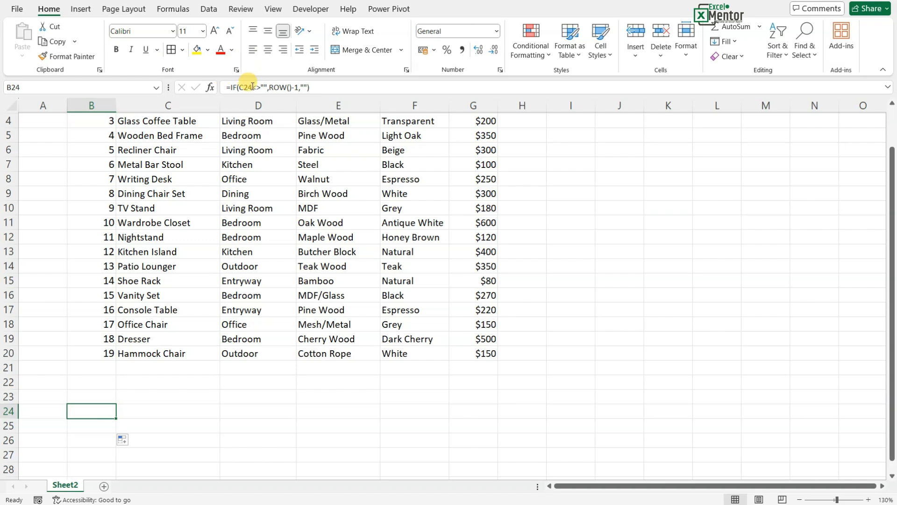
click(97, 412)
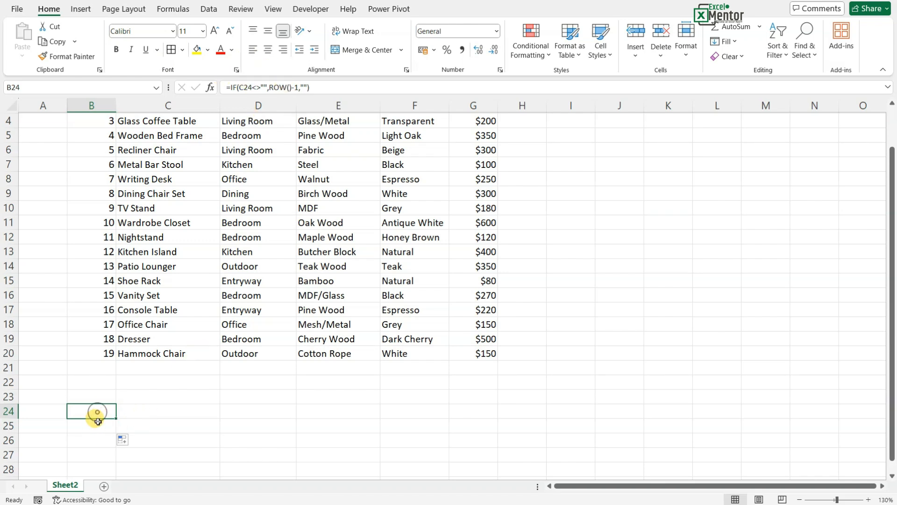
click(98, 426)
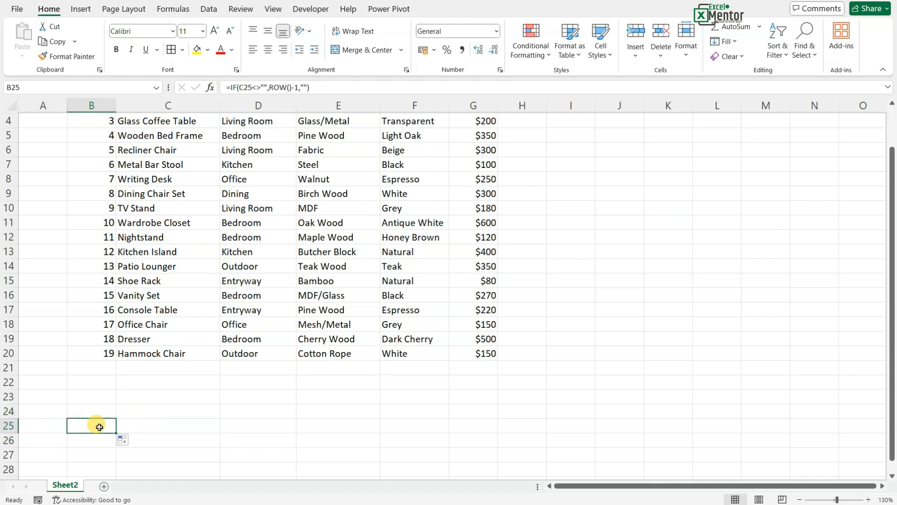
drag(96, 370, 100, 423)
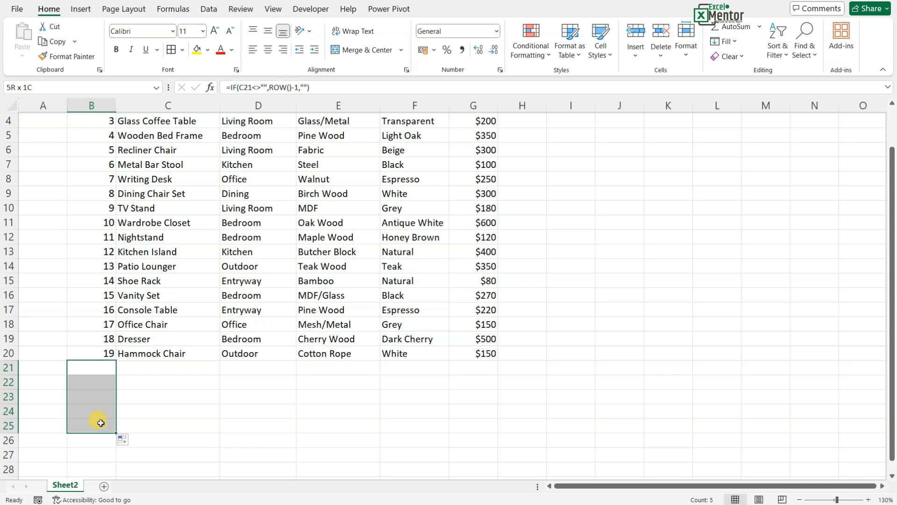
Add the test items "Dresser", "dkfjk" and "jdfkljd" in C21:C23 to try the automatic numbering
click(160, 372)
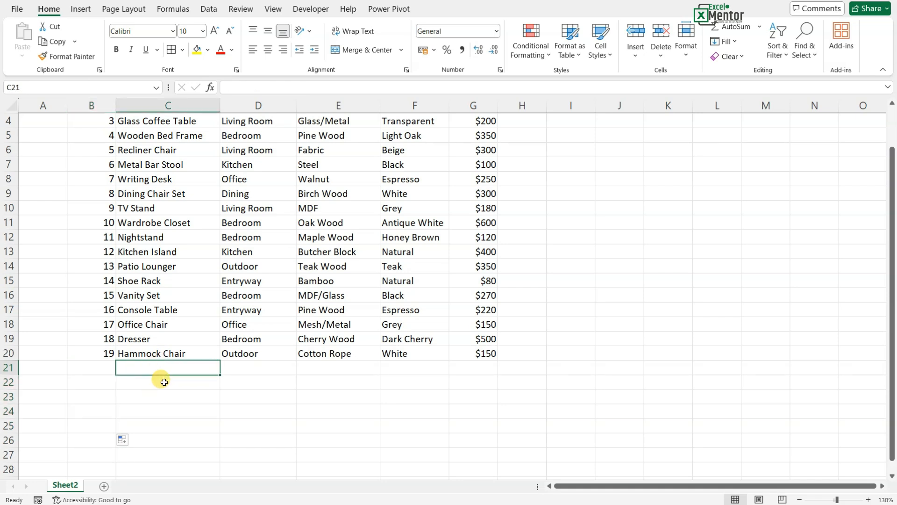
text(Dresser)
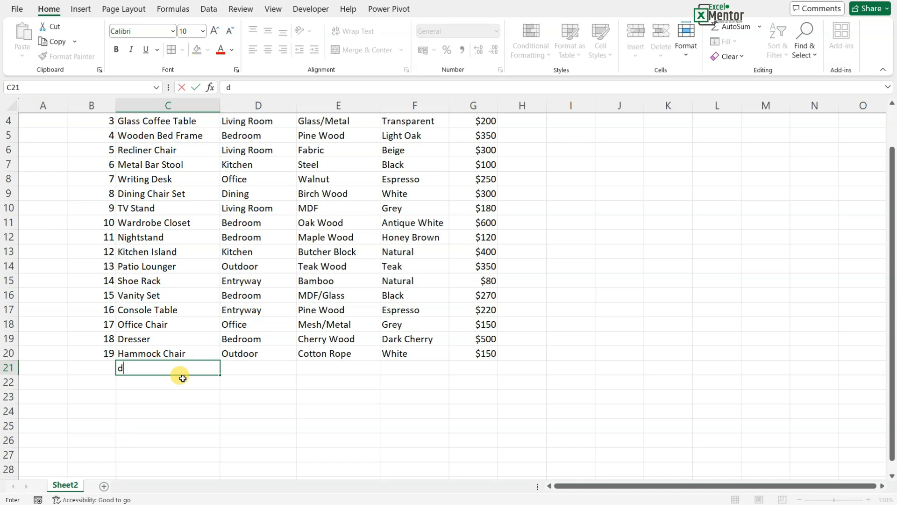
key(Return)
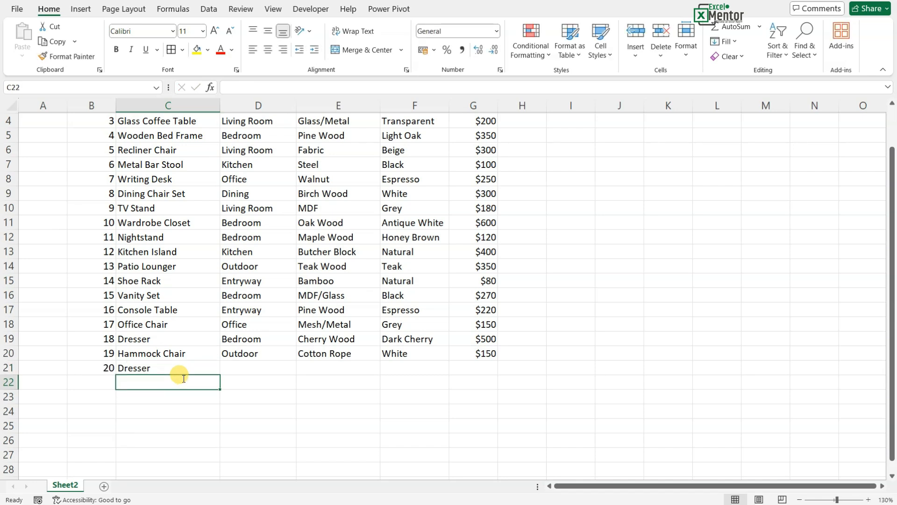
text(dkfjk)
key(Return)
text(jdfkljd)
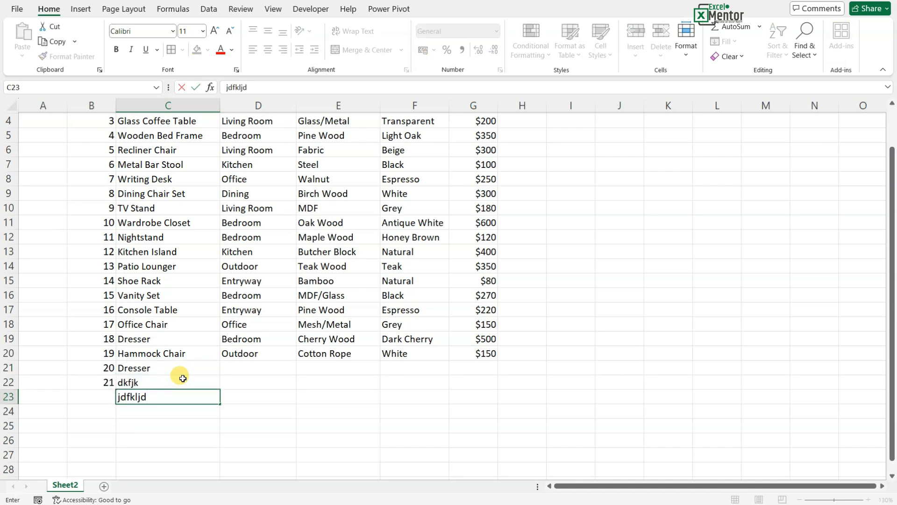
key(Return)
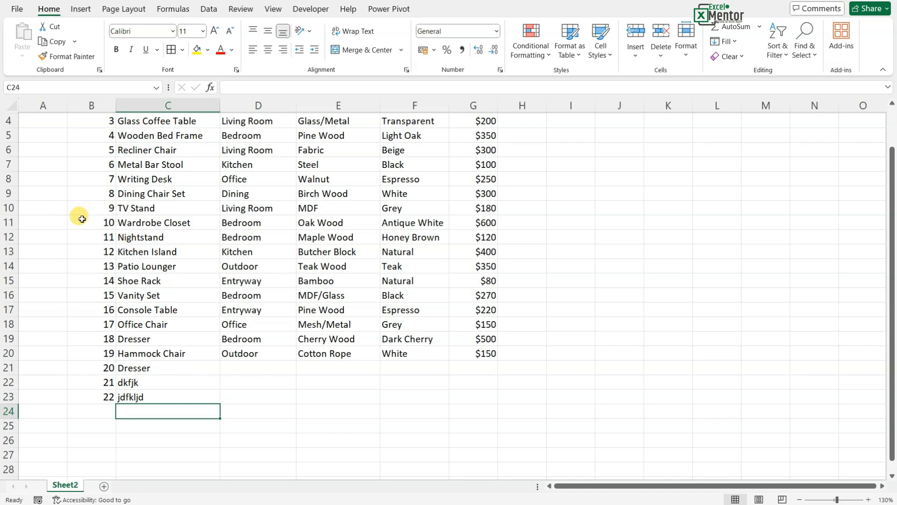
Delete the Writing Desk row and check the serial numbers below it
right_click(8, 179)
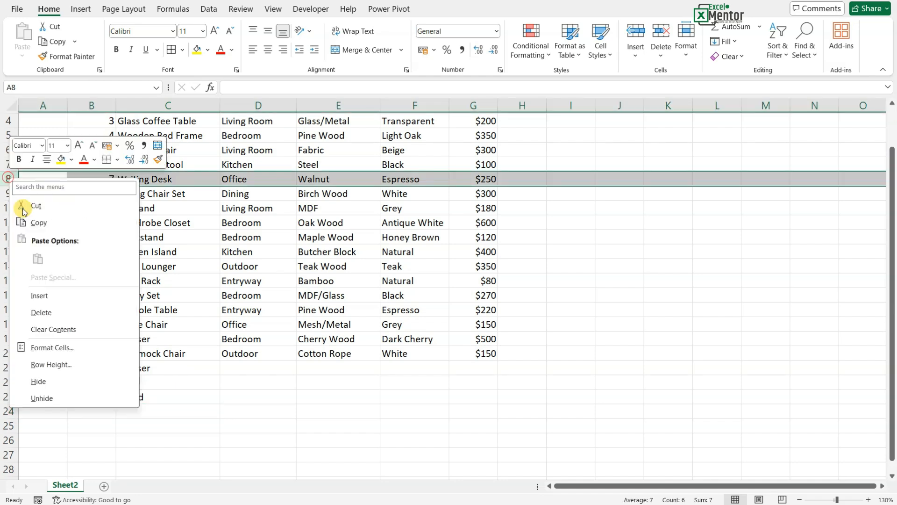
click(40, 312)
drag(99, 200, 110, 389)
Clear the three test items below the list and all IF-based serial numbers from the SN column
drag(181, 353, 140, 405)
key(Delete)
drag(100, 454, 100, 133)
key(Delete)
scroll(96, 132, down, 5)
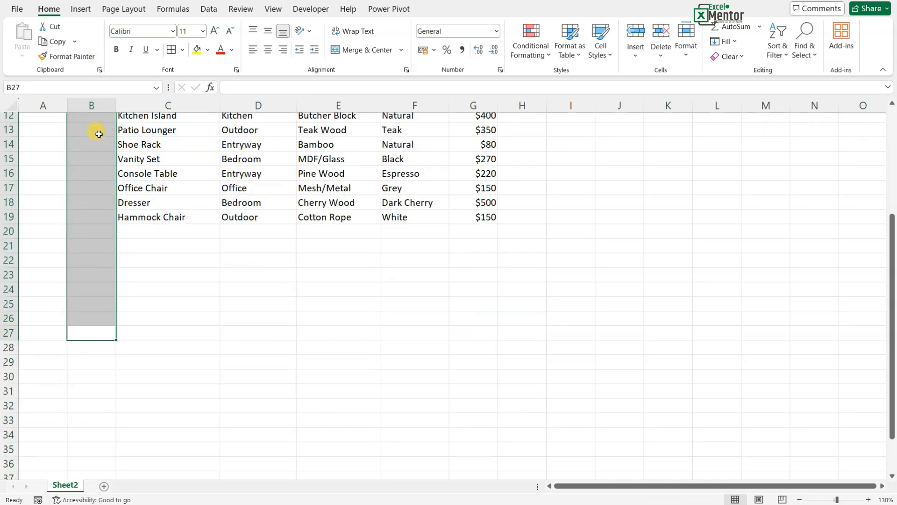
click(98, 166)
scroll(183, 209, up, 5)
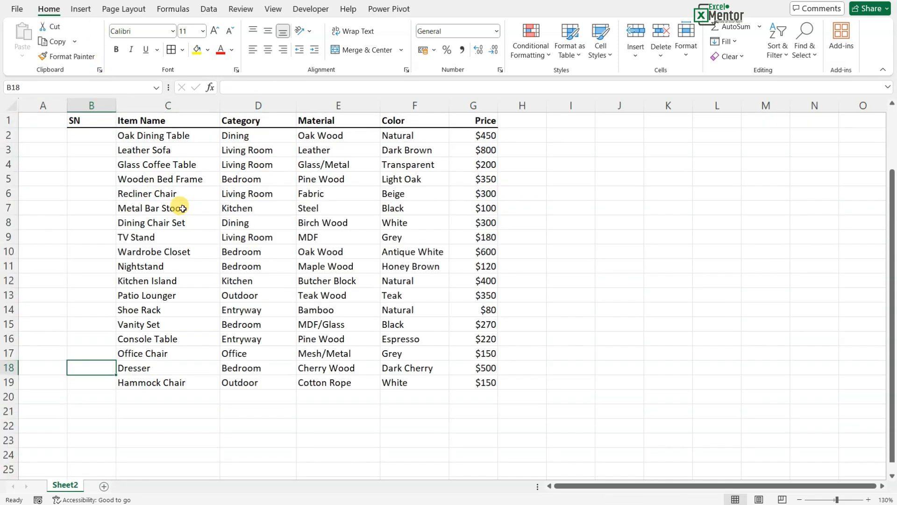
Enter =SEQUENCE(50) in B2 and check the generated numbers down to the end of the series
click(96, 134)
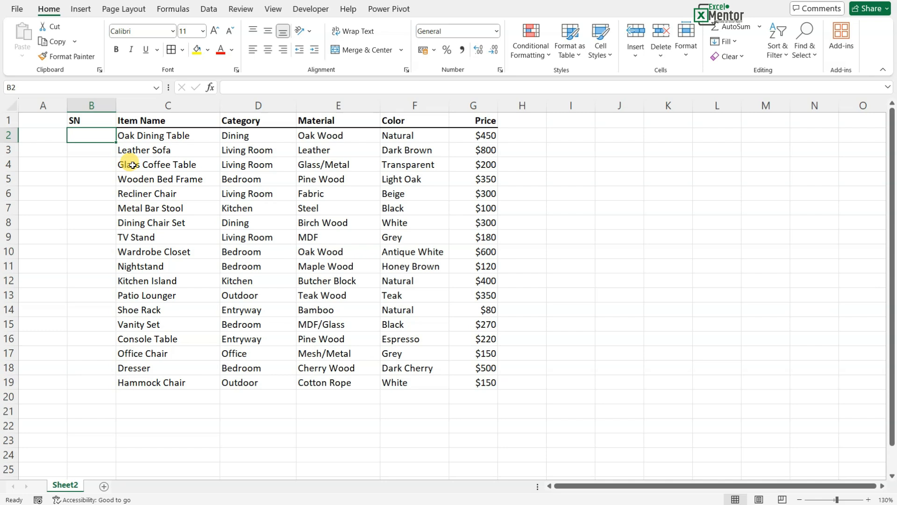
click(156, 396)
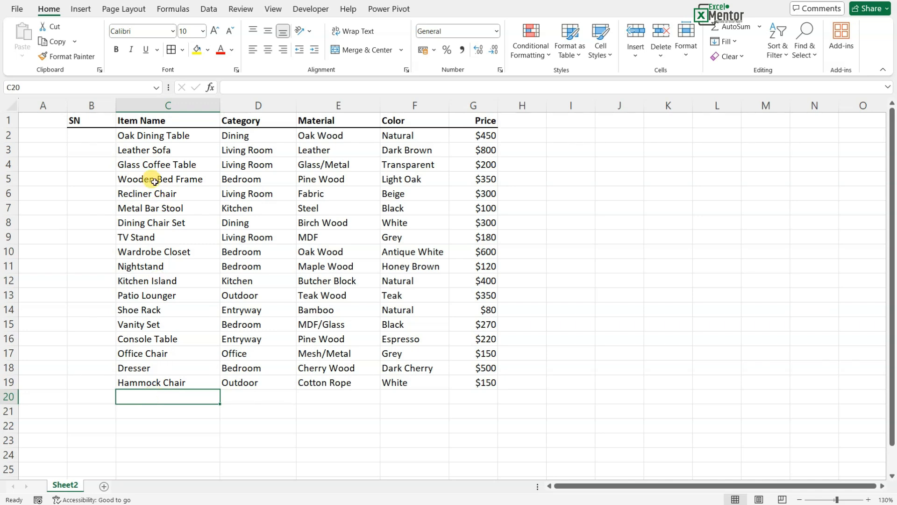
click(101, 136)
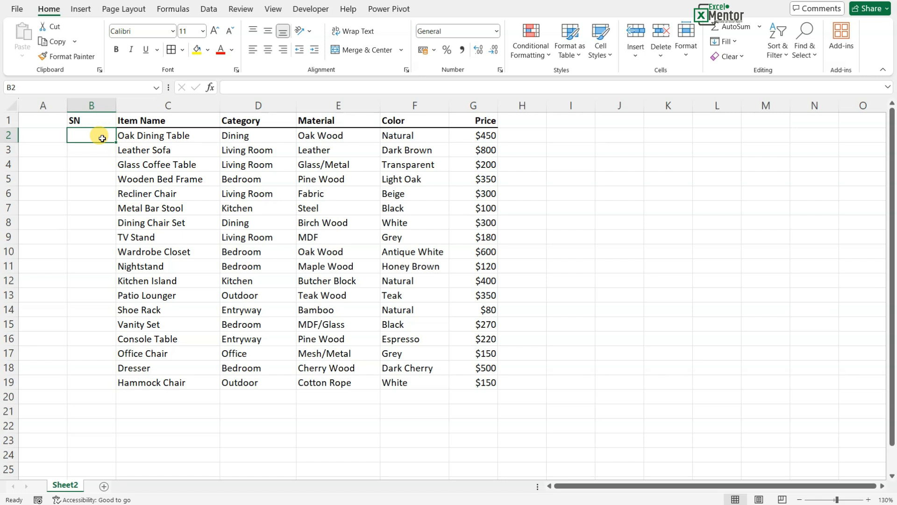
text(=)
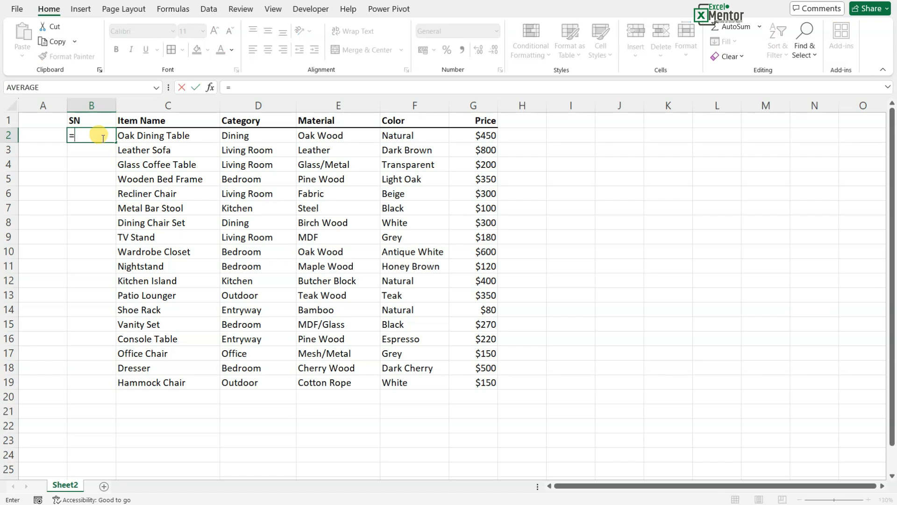
text(seq)
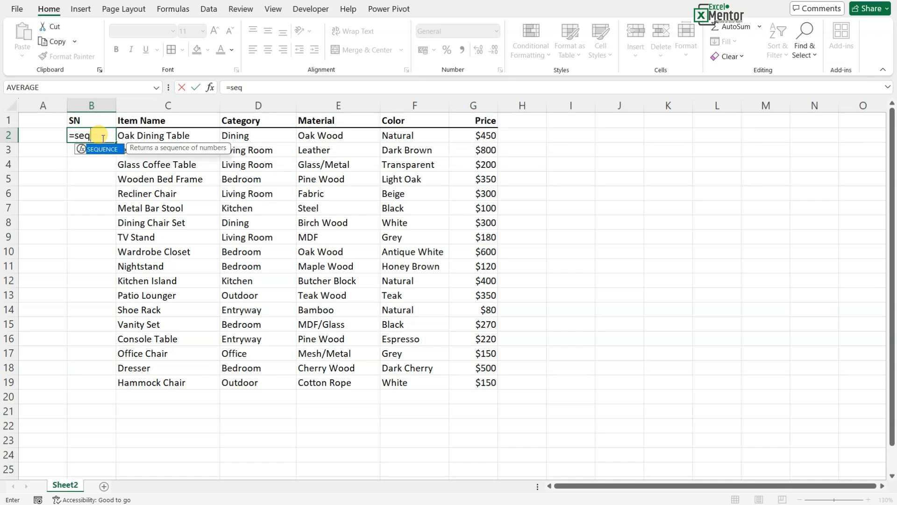
key(Tab)
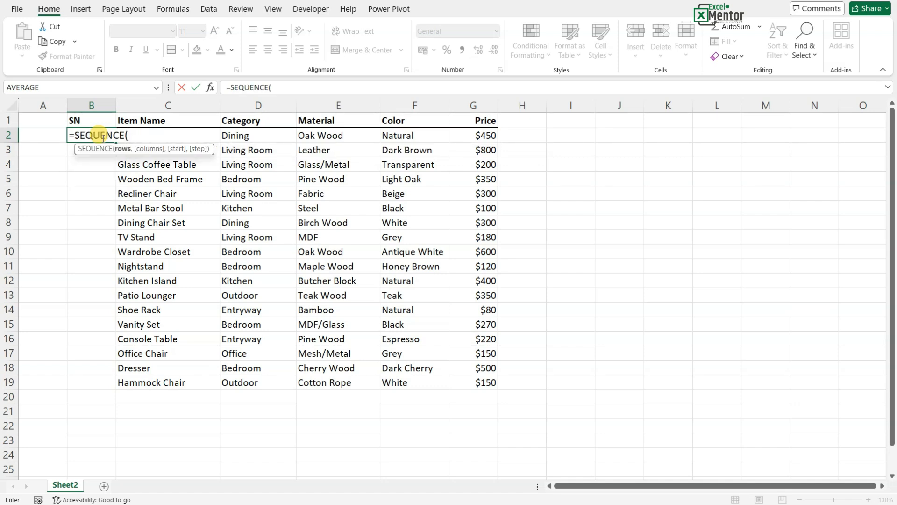
click(135, 134)
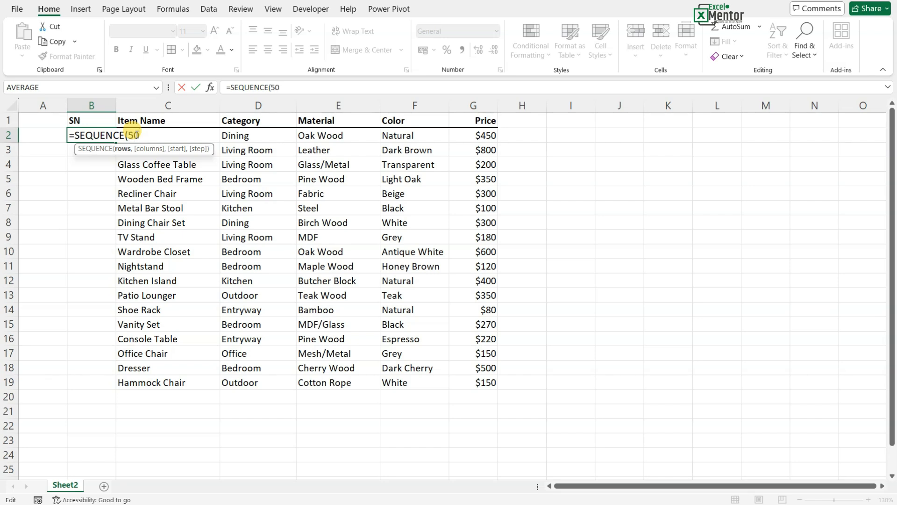
text())
key(Return)
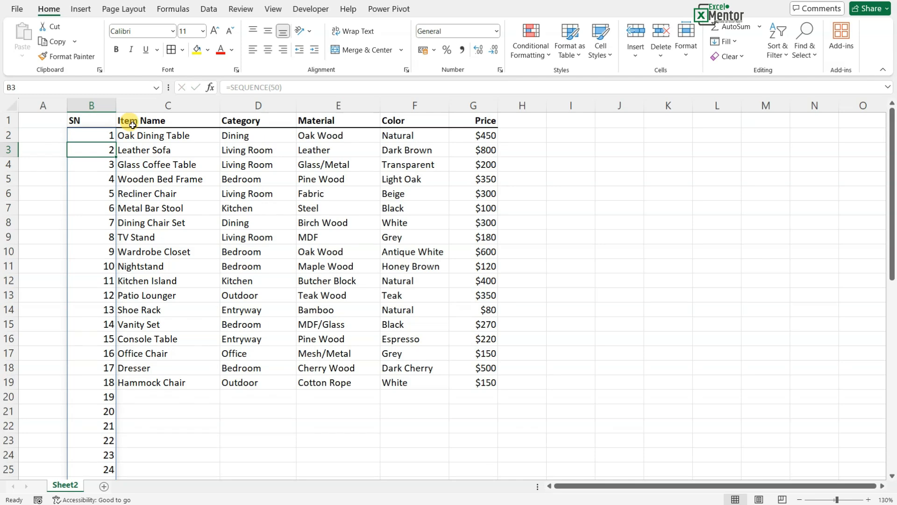
click(95, 136)
scroll(89, 327, down, 12)
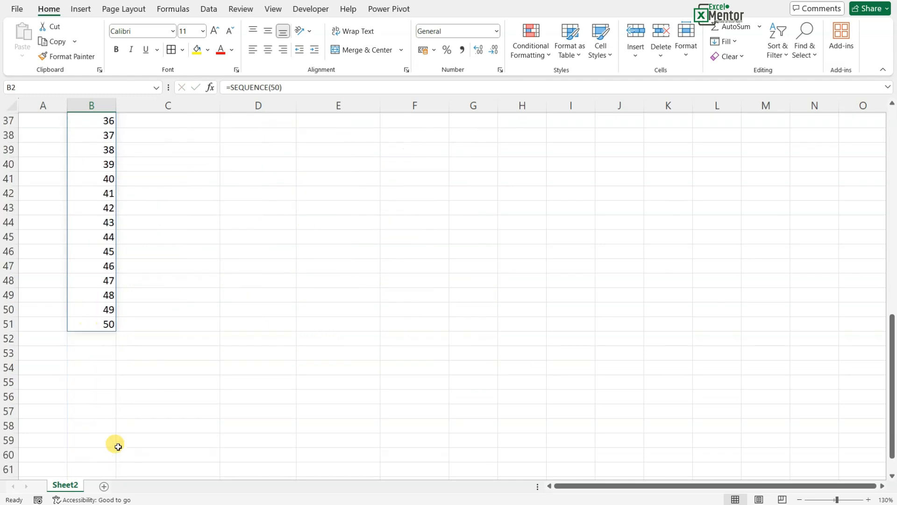
scroll(102, 312, up, 12)
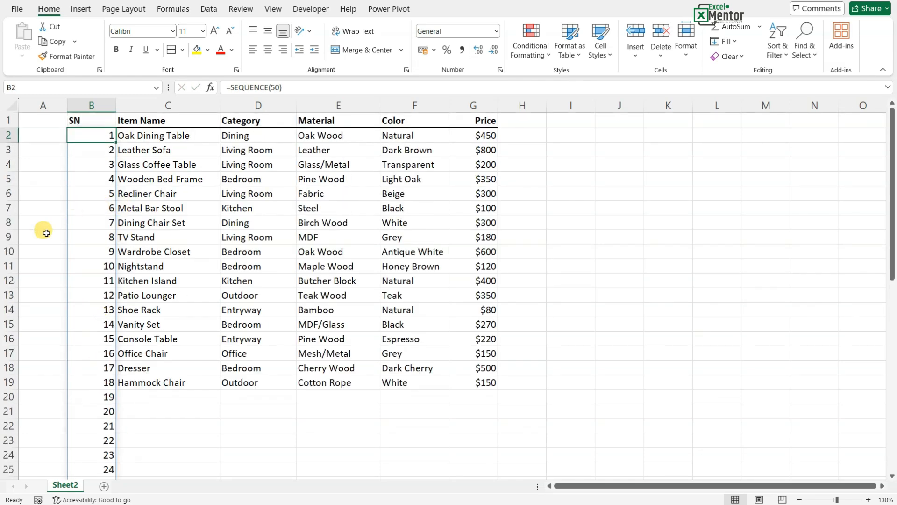
Delete the TV Stand row to test how the SEQUENCE numbering responds
right_click(9, 237)
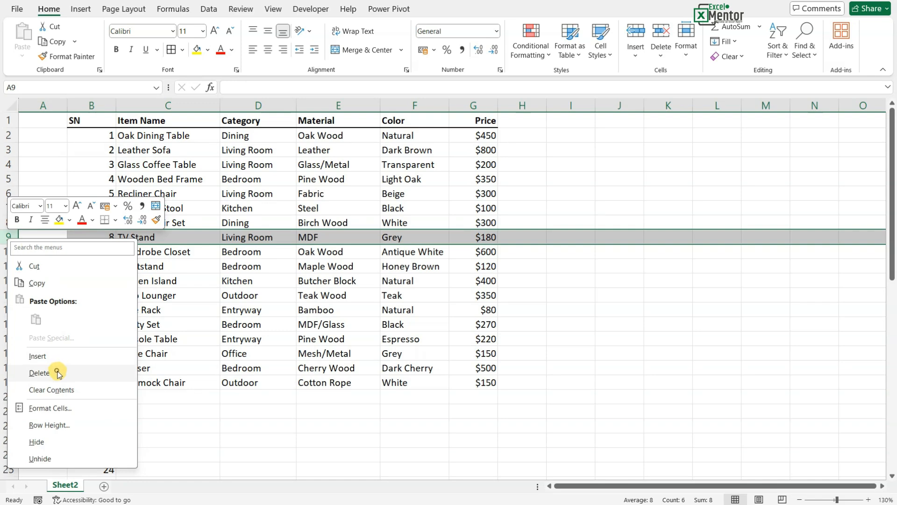
click(57, 372)
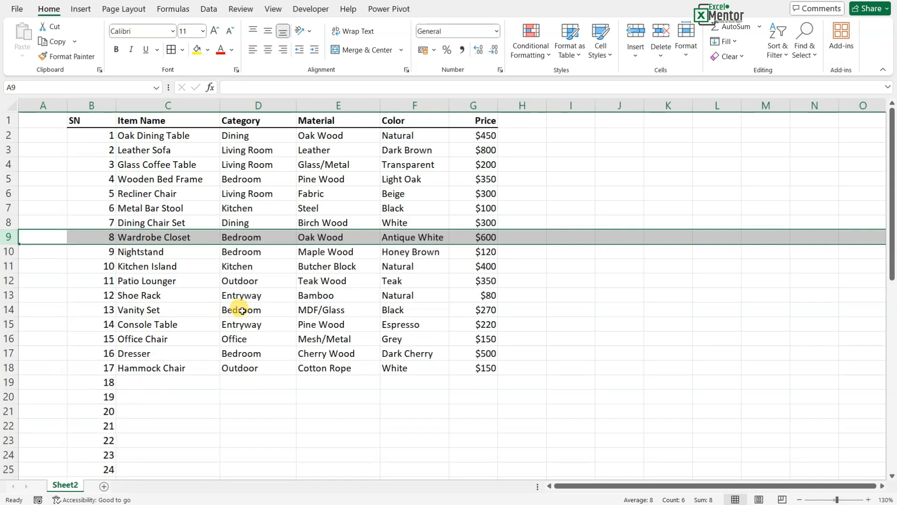
Delete the Wardrobe Closet row as well to test how the SEQUENCE numbering responds
click(111, 223)
click(107, 237)
click(8, 237)
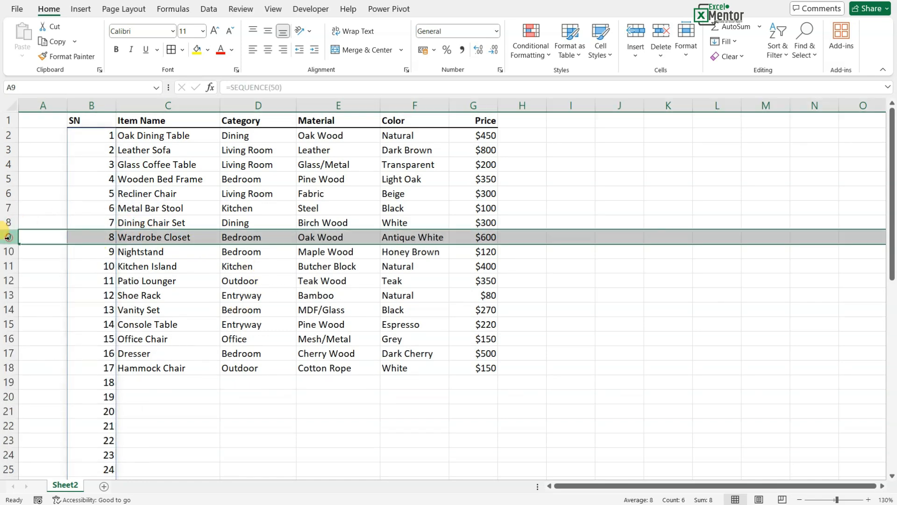
right_click(8, 237)
click(47, 373)
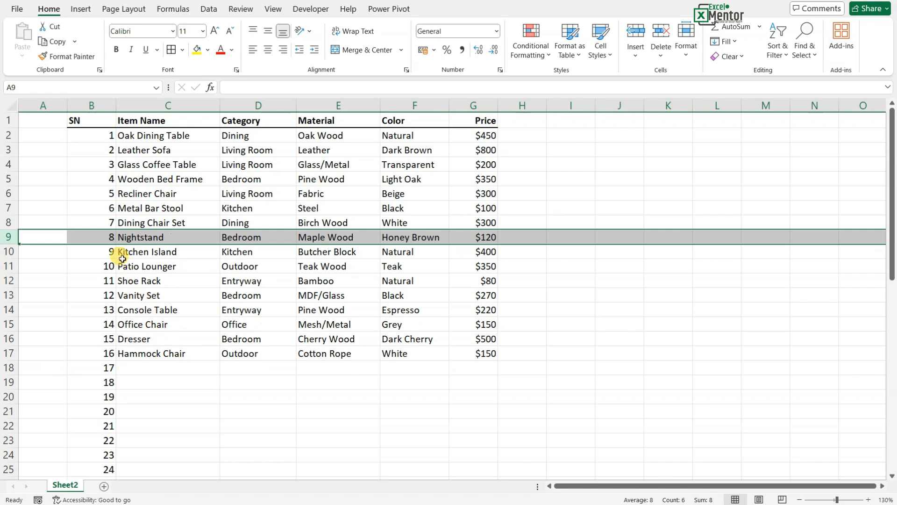
click(108, 237)
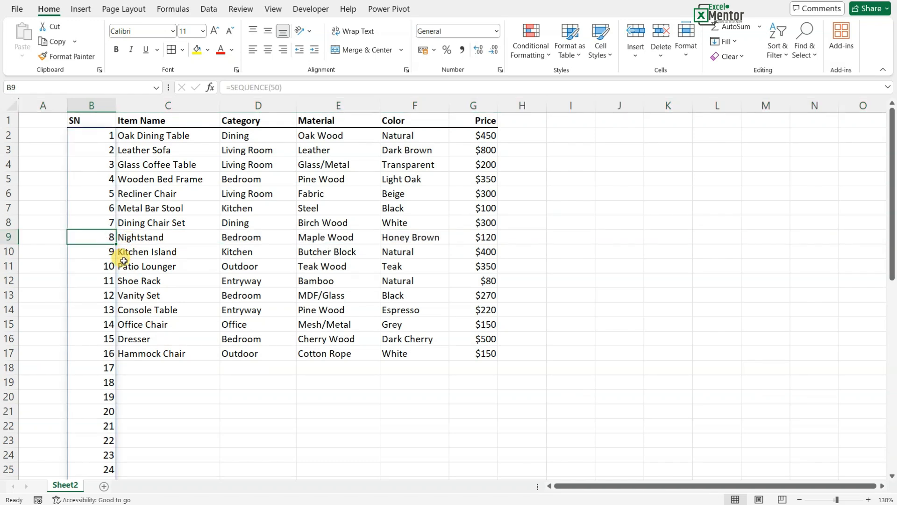
Undo the deletions of the Wardrobe Closet and TV Stand rows
key(ctrl+z)
key(ctrl+z)
click(174, 252)
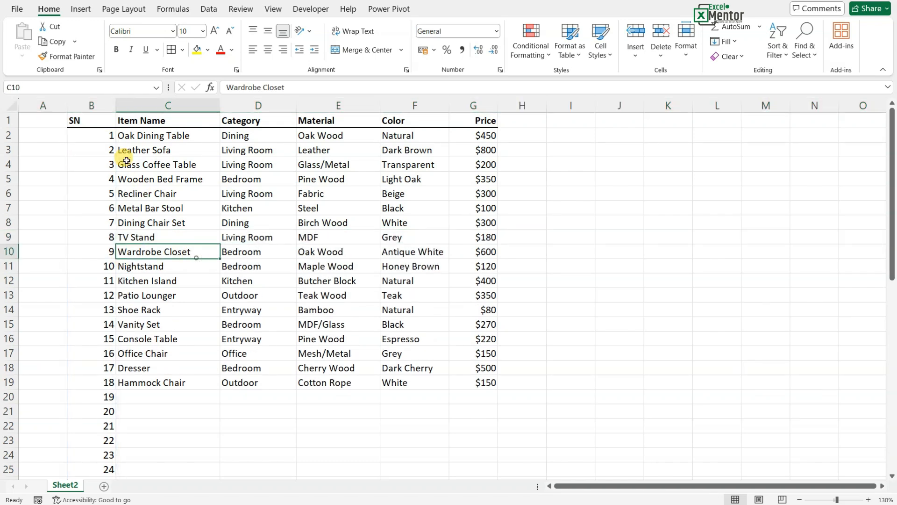
Clear the SEQUENCE formula from B2 so that the SN column is empty
click(110, 135)
key(Delete)
click(108, 179)
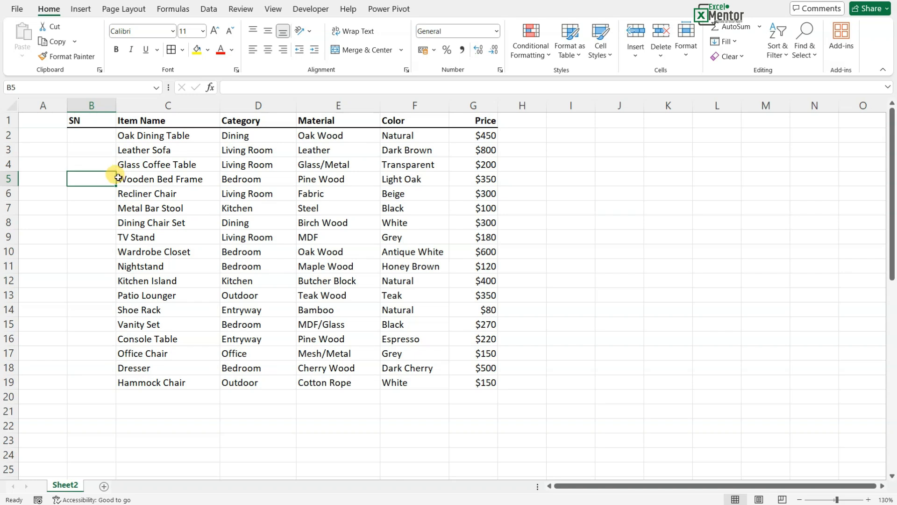
Enter =SEQUENCE(50) in B2 again and examine the numbers generated below the last furniture item
click(106, 134)
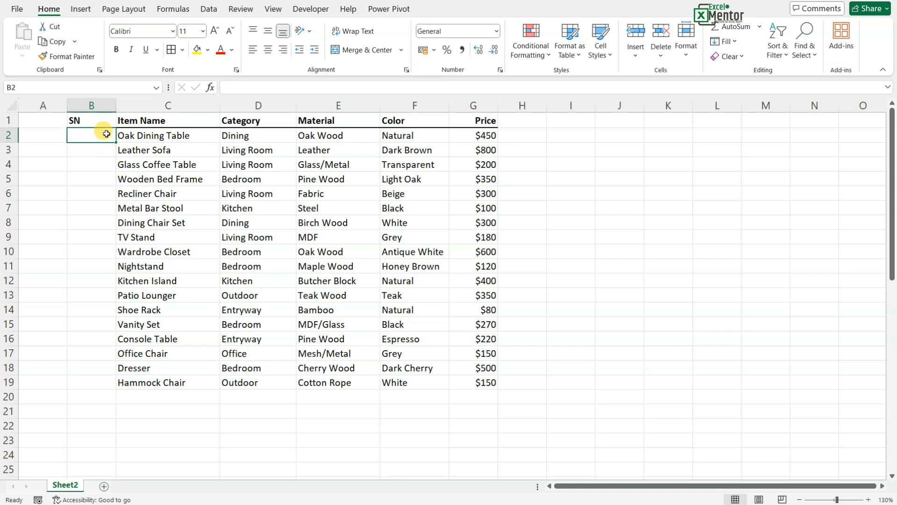
text(=SEQUENCE(50))
key(Return)
scroll(95, 259, down, 1)
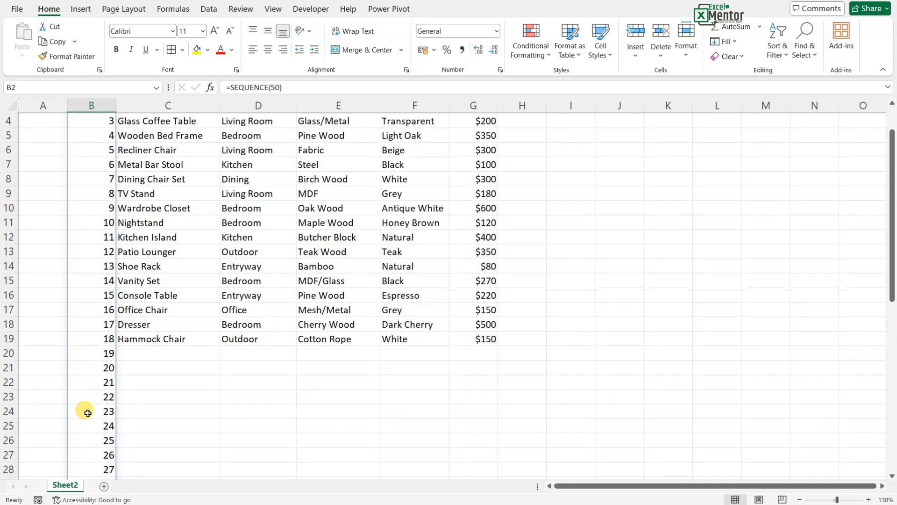
click(87, 411)
click(148, 352)
click(167, 370)
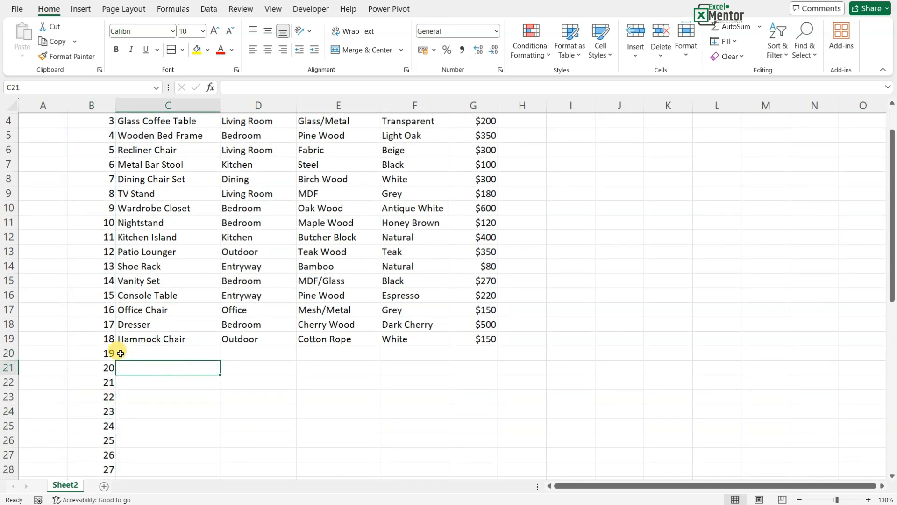
drag(104, 353, 96, 435)
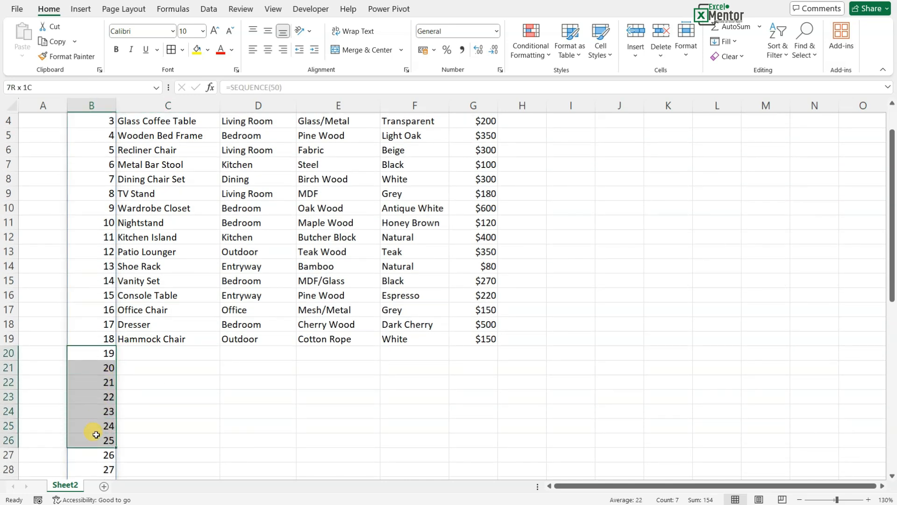
click(176, 369)
scroll(140, 170, up, 1)
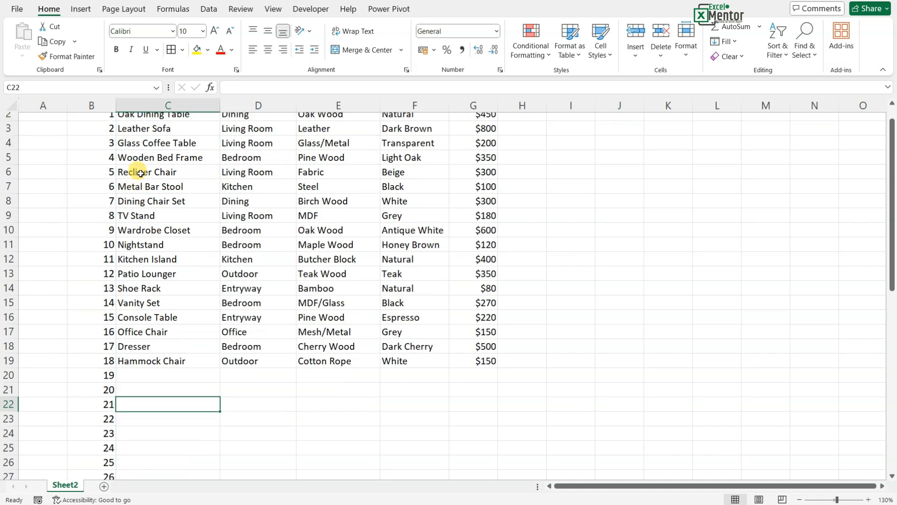
Clear the =SEQUENCE(50) formula from B2 again
click(110, 137)
key(Delete)
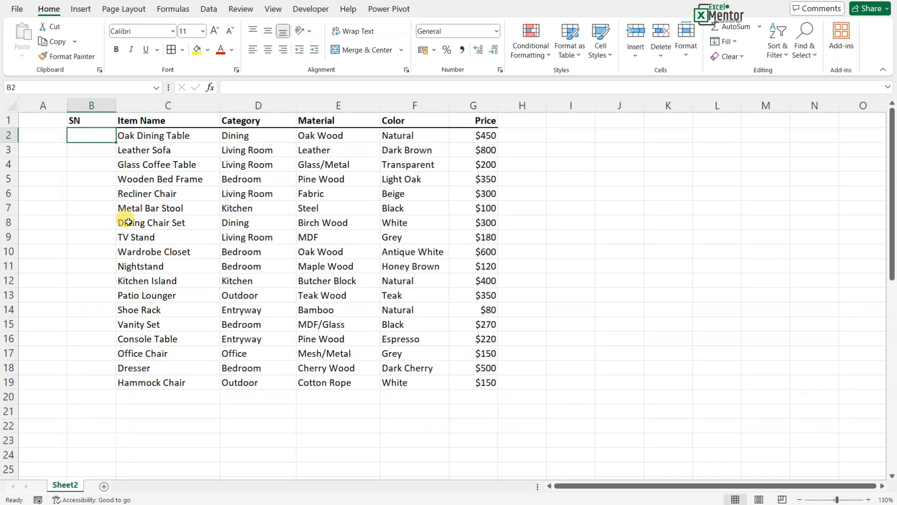
click(154, 397)
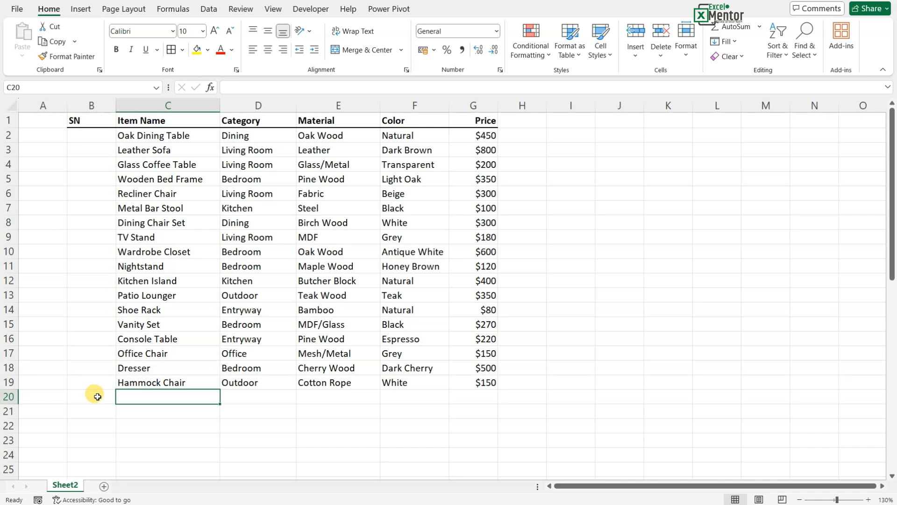
Begin a SEQUENCE formula in B2, up to its rows argument
click(103, 135)
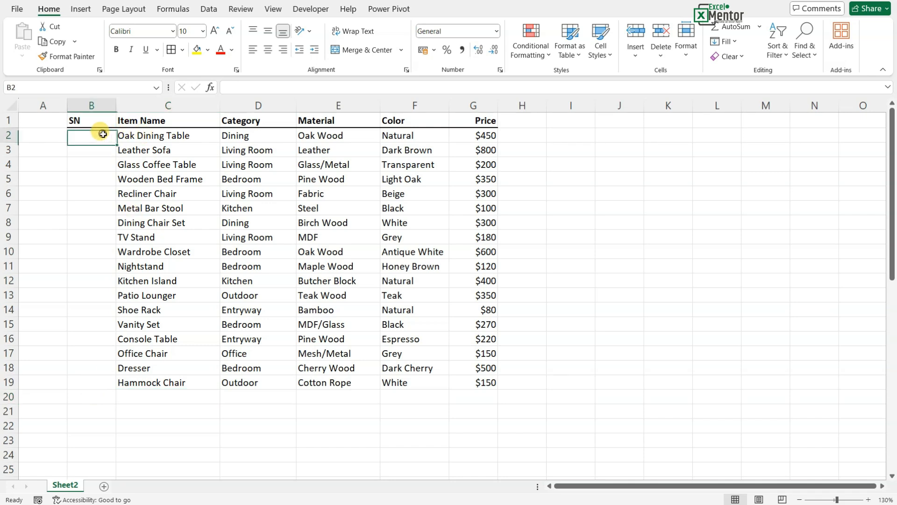
text(=)
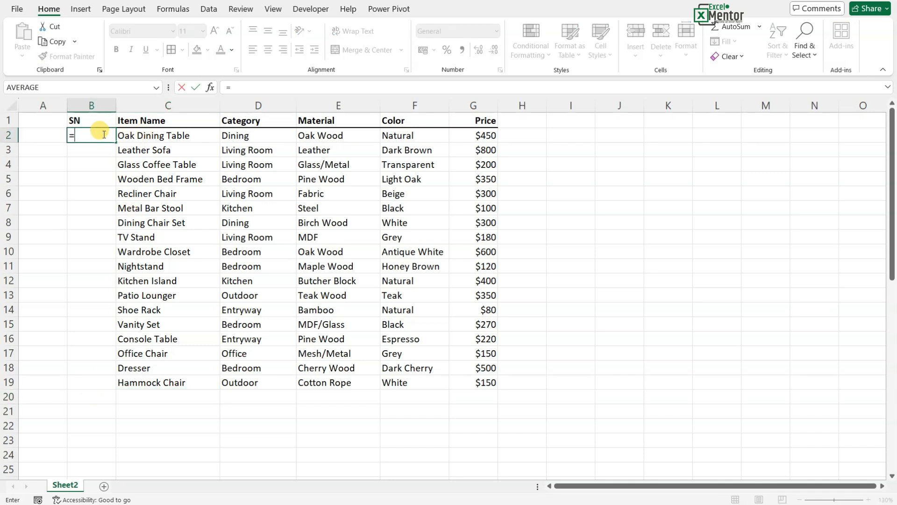
text(se)
key(Tab)
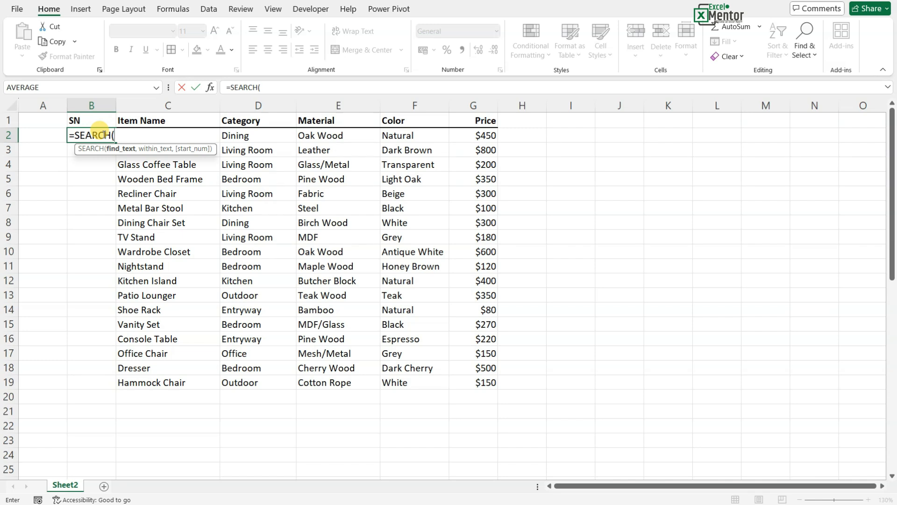
key(BackSpace)
key(BackSpace)
key(BackSpace)
key(BackSpace)
key(BackSpace)
key(BackSpace)
text(ew)
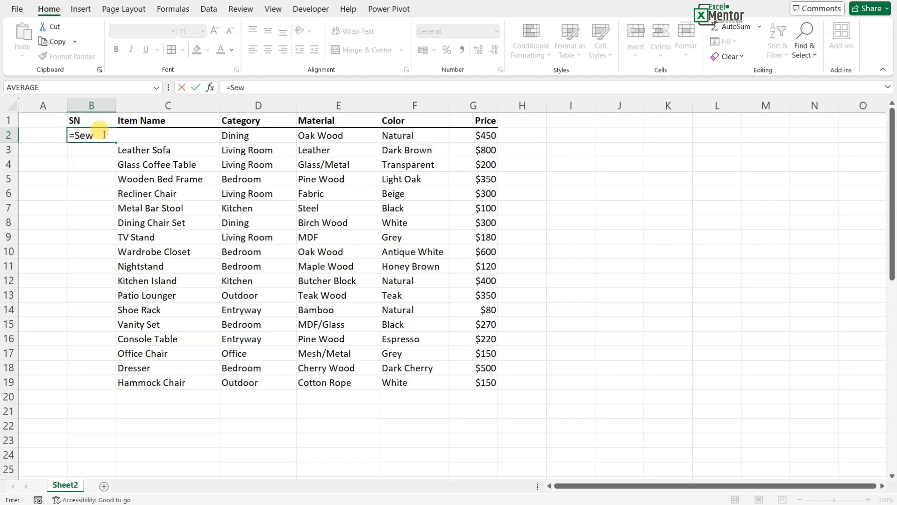
key(BackSpace)
text(q)
key(Tab)
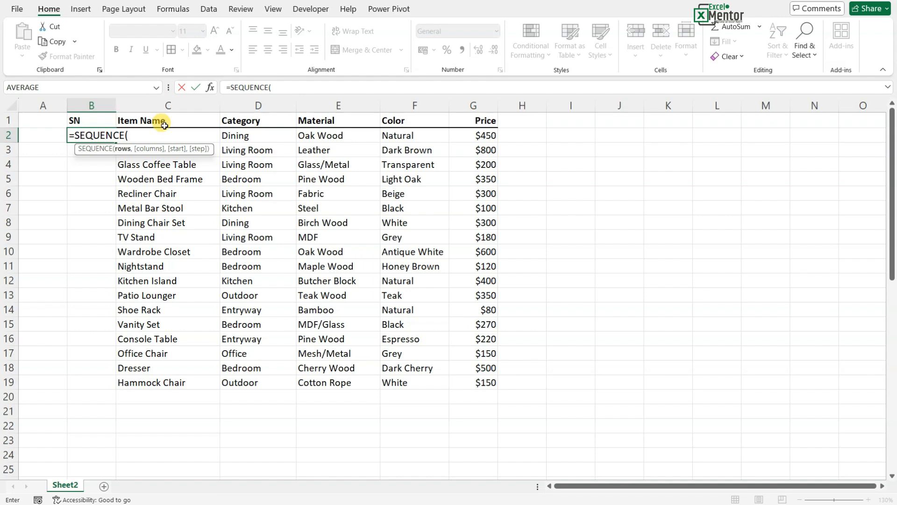
Use COUNTA of the whole Item Name column as the rows argument, completing =SEQUENCE(COUNTA(C:C))
text(counta)
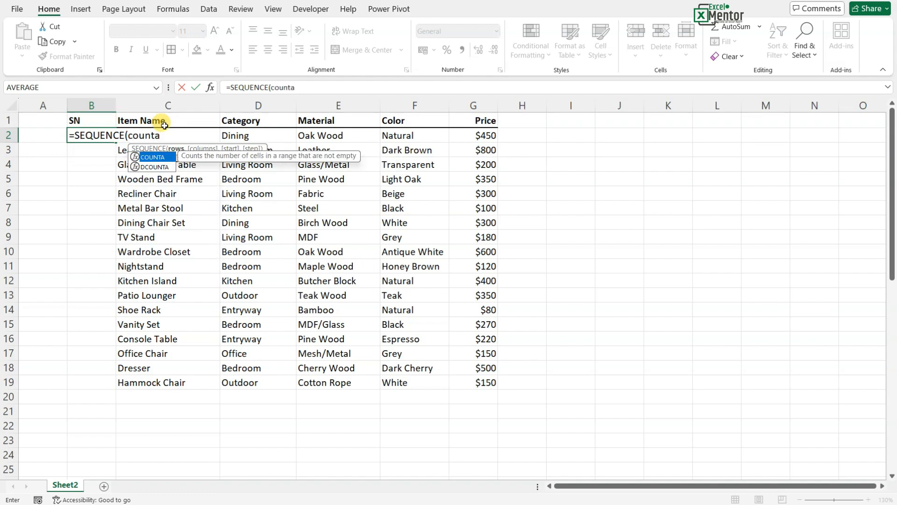
key(Tab)
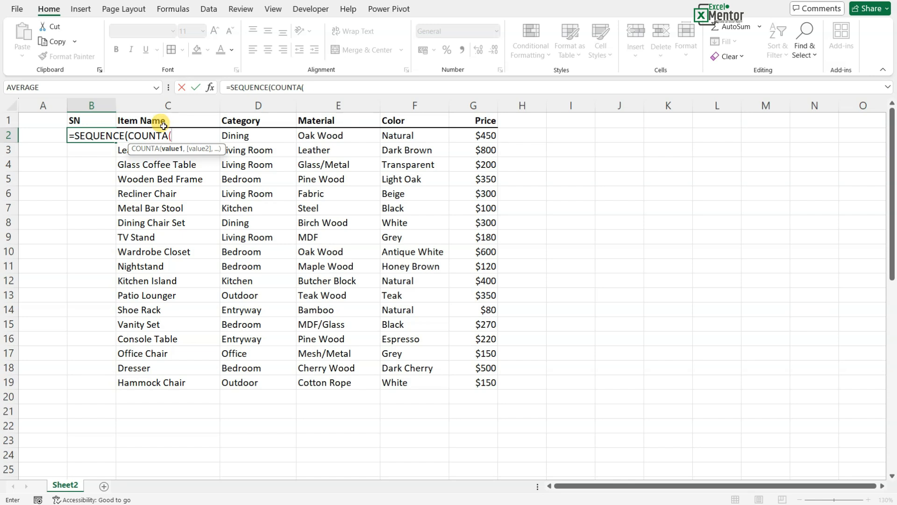
click(175, 104)
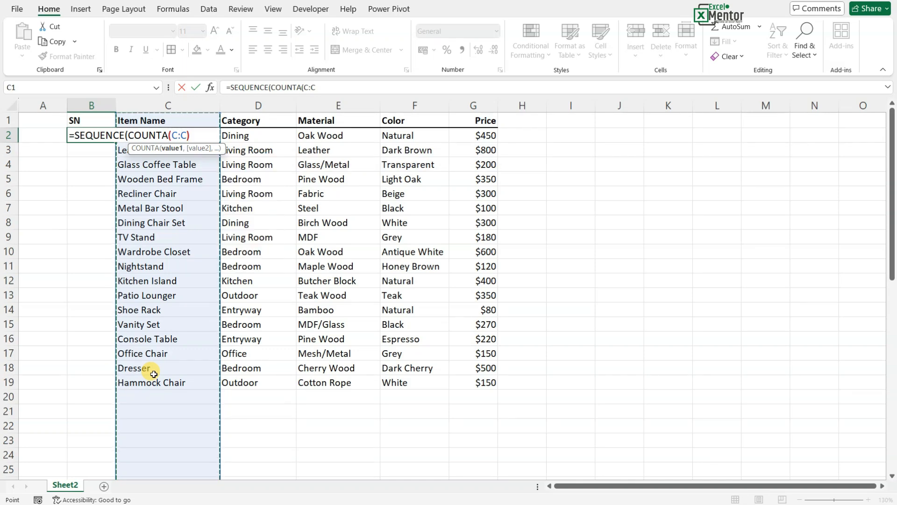
text()))
key(Return)
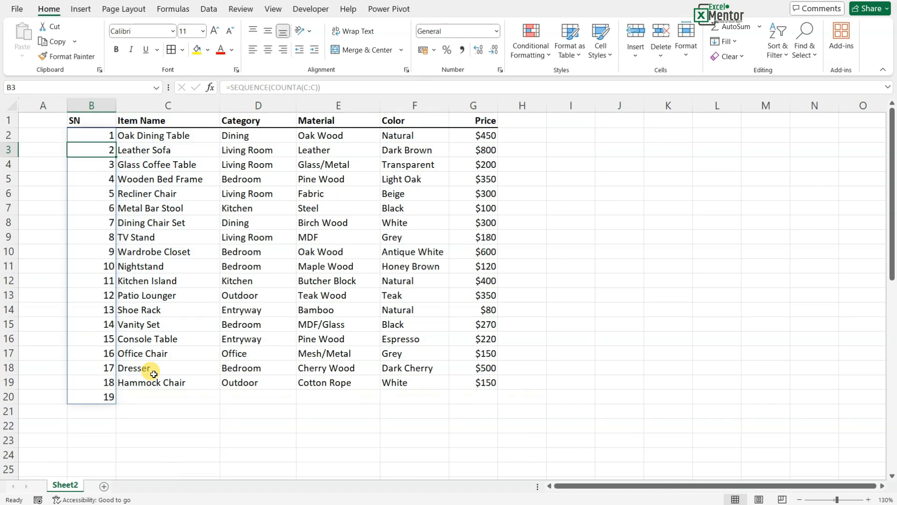
Compare the end of the SN series with the filled cells of the Item Name column, including its header
click(106, 135)
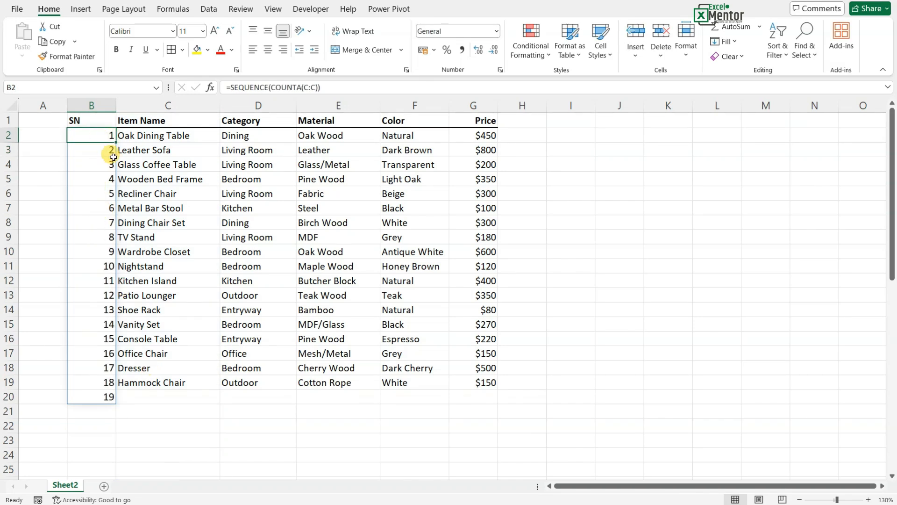
click(102, 385)
click(108, 396)
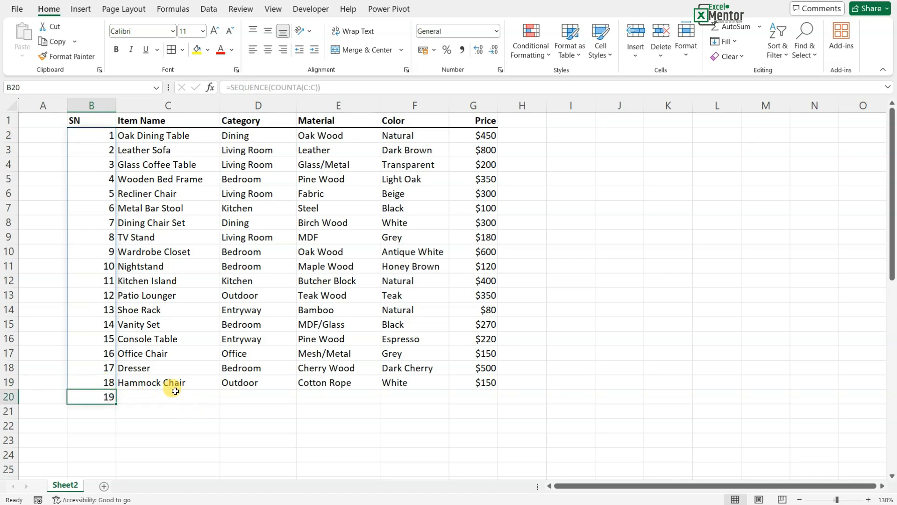
click(154, 105)
click(144, 179)
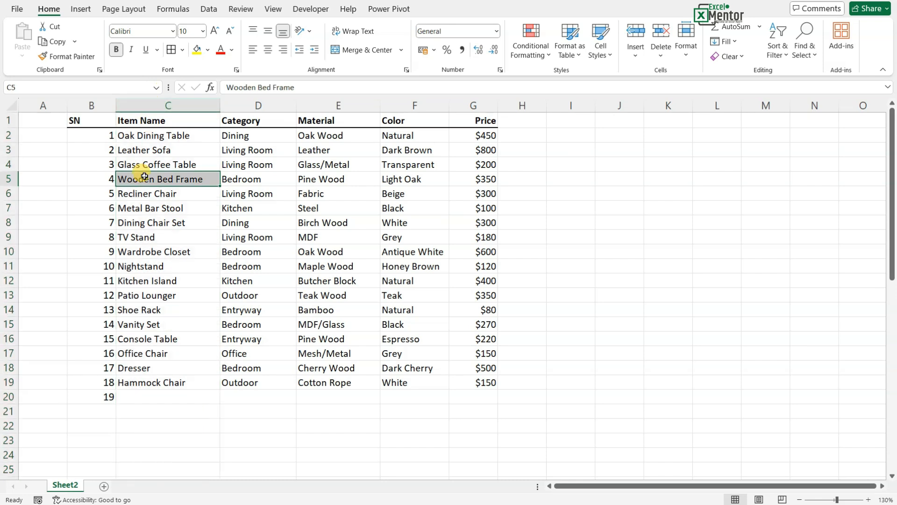
click(147, 120)
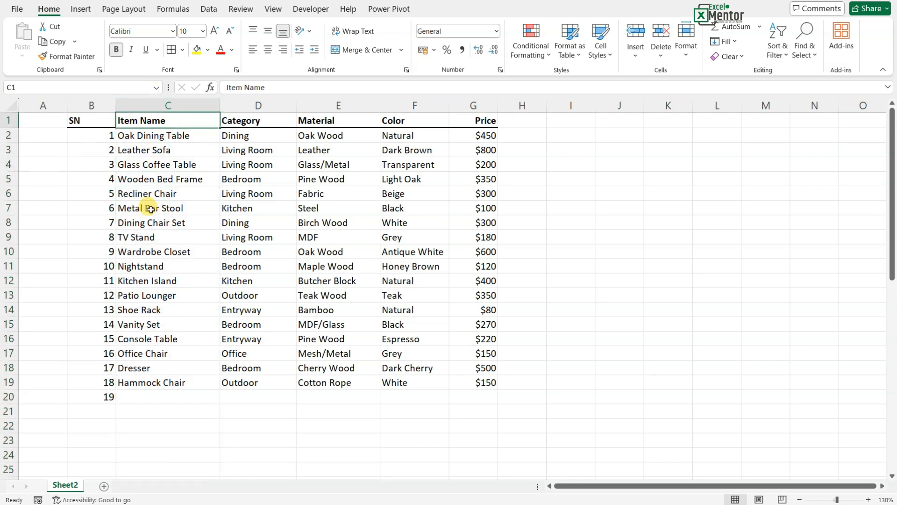
Change the B2 formula to =SEQUENCE(COUNTA(C:C)-1) to exclude the header, and check the resulting series
double_click(97, 135)
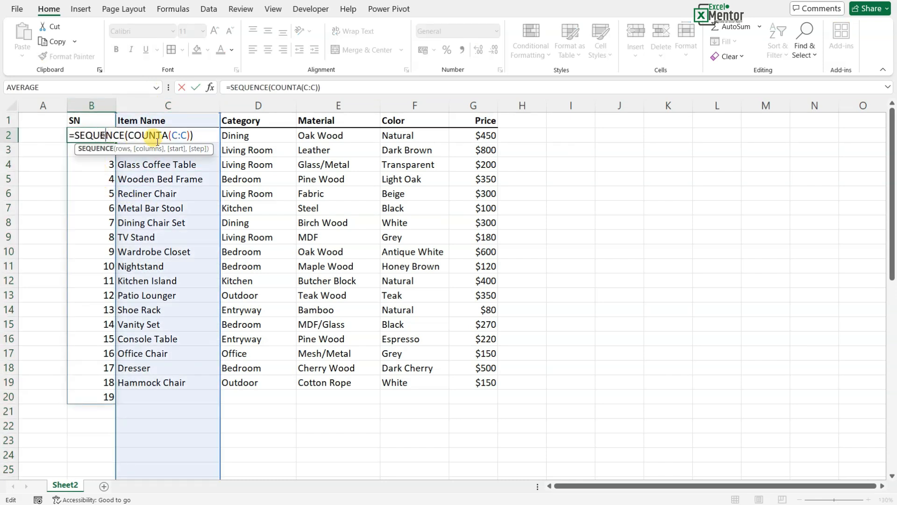
click(191, 135)
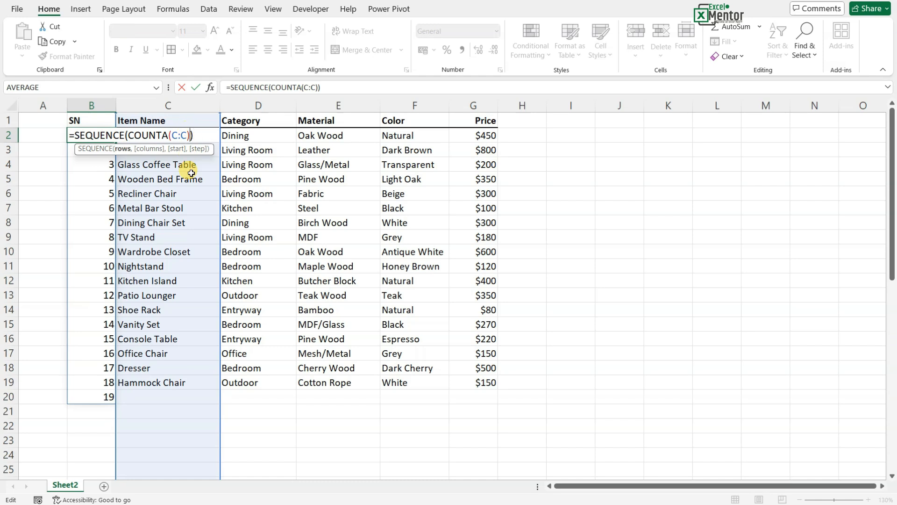
text(-1)
key(Return)
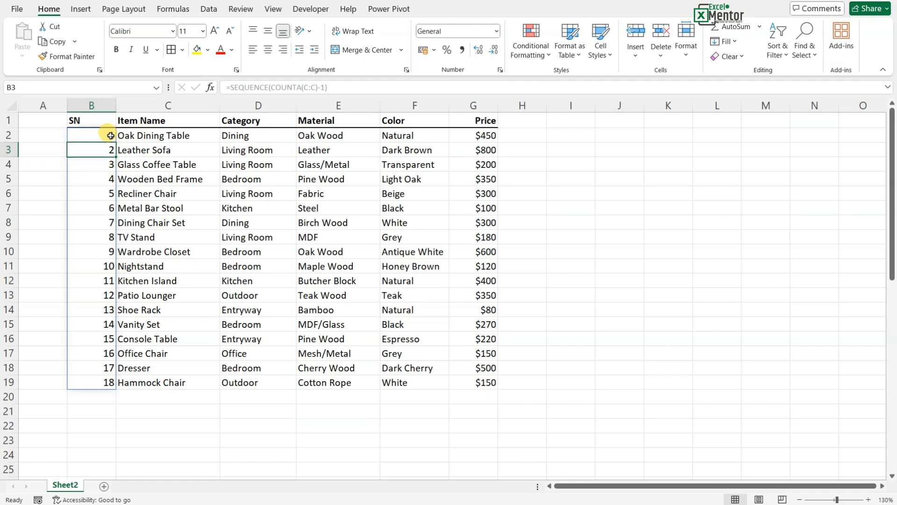
drag(111, 135, 111, 378)
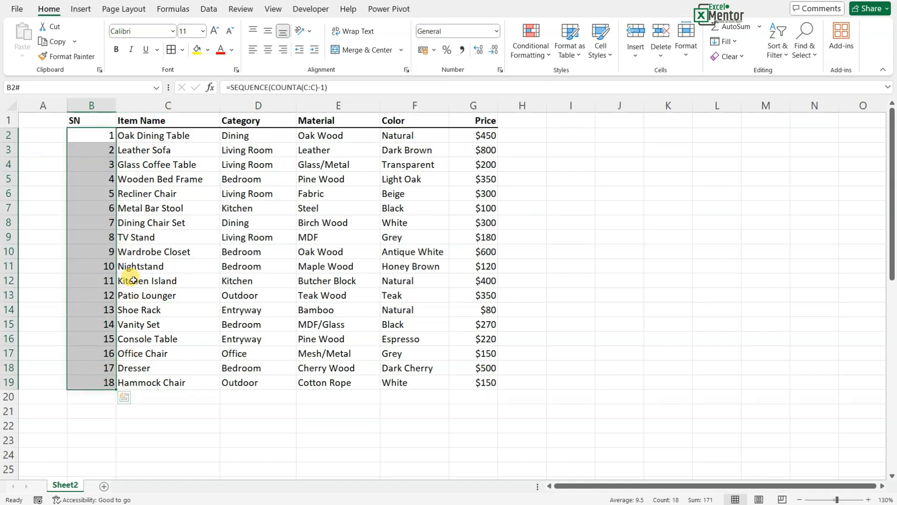
Add the test items hdjkl, hdfj, hfjkdf and fhjdkff in C20:C23 below the list
click(176, 395)
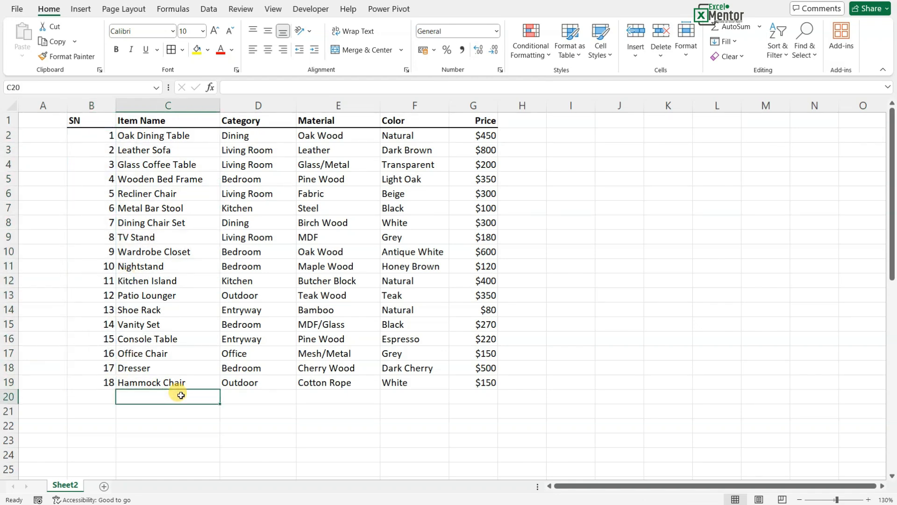
text(hdjkl)
key(Return)
text(hdfj)
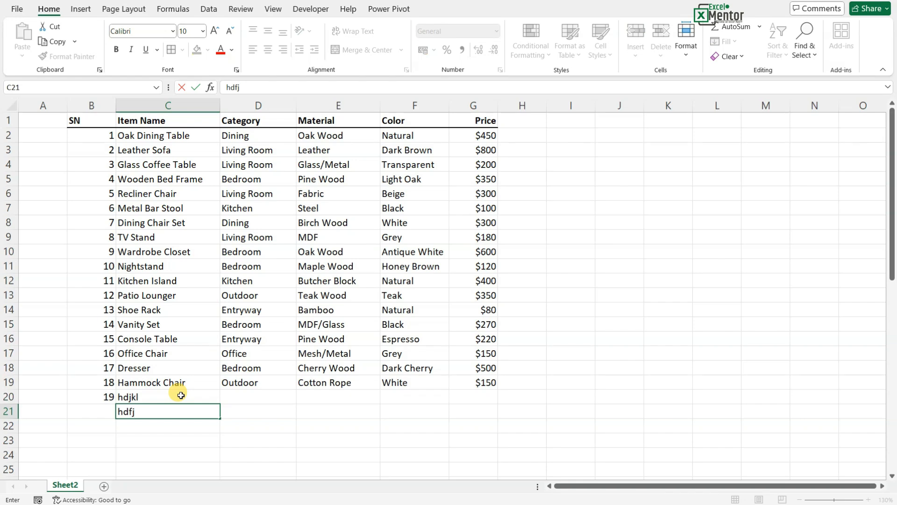
key(Return)
text(hfjkdf)
key(Return)
text(fhjdkff)
key(Return)
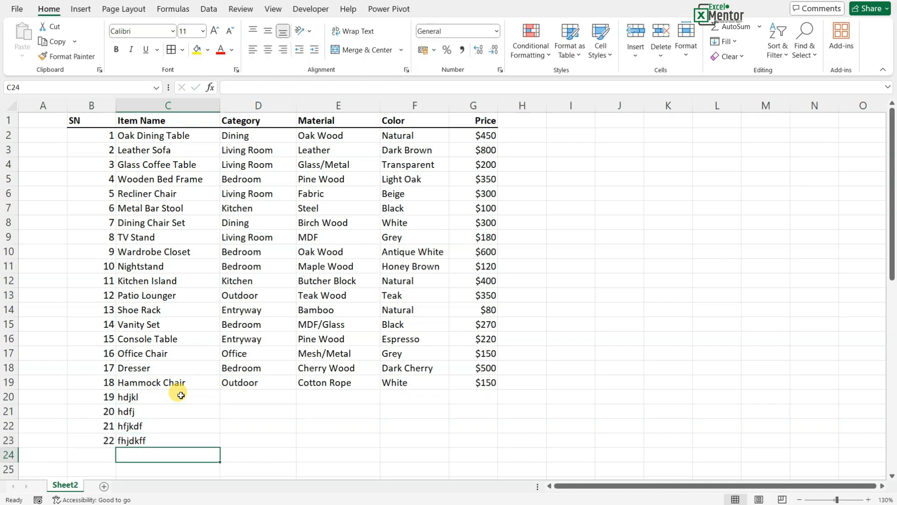
Delete the Metal Bar Stool row to test the dynamic numbering, and undo the deletion
click(9, 207)
key(ctrl+minus)
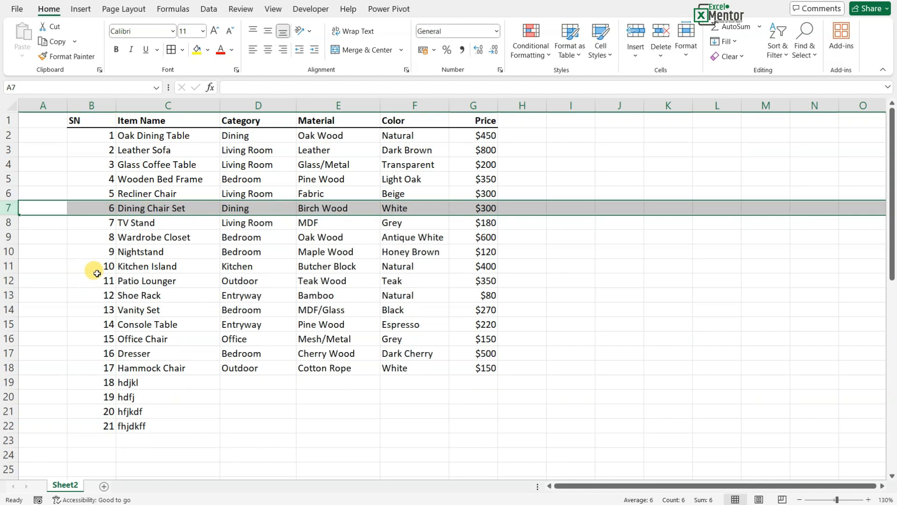
key(ctrl+z)
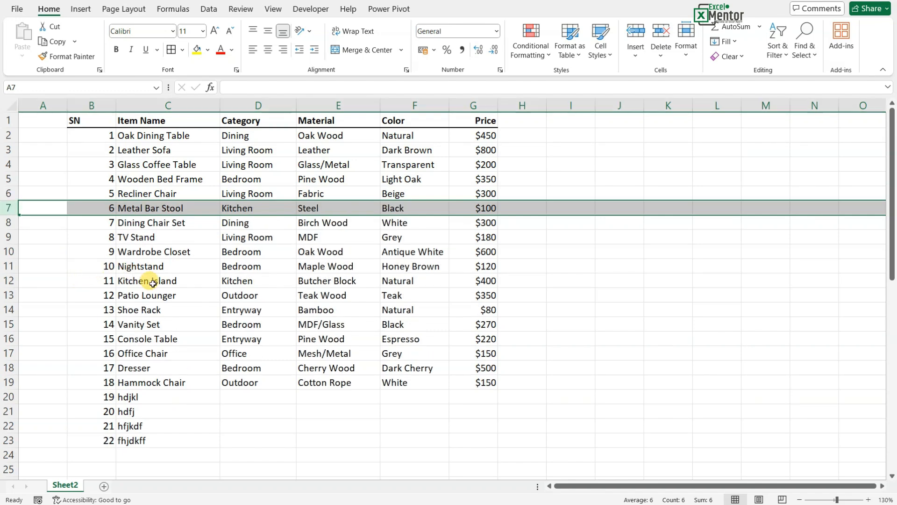